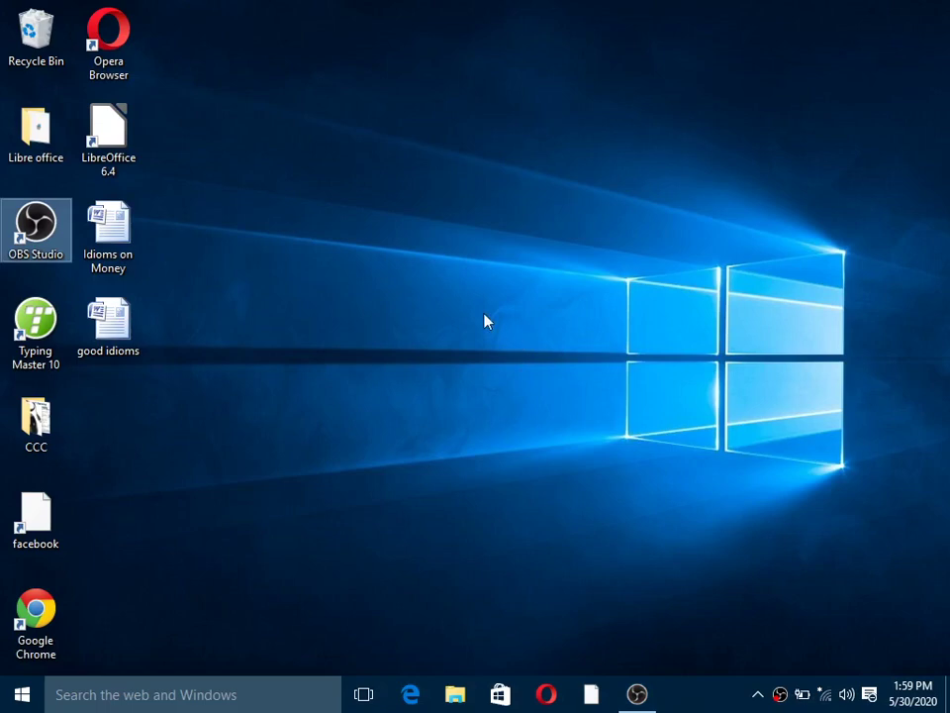
Step: Launch Microsoft Office Word 2007 from the Windows 10 Start menu's Most used list
click(195, 529)
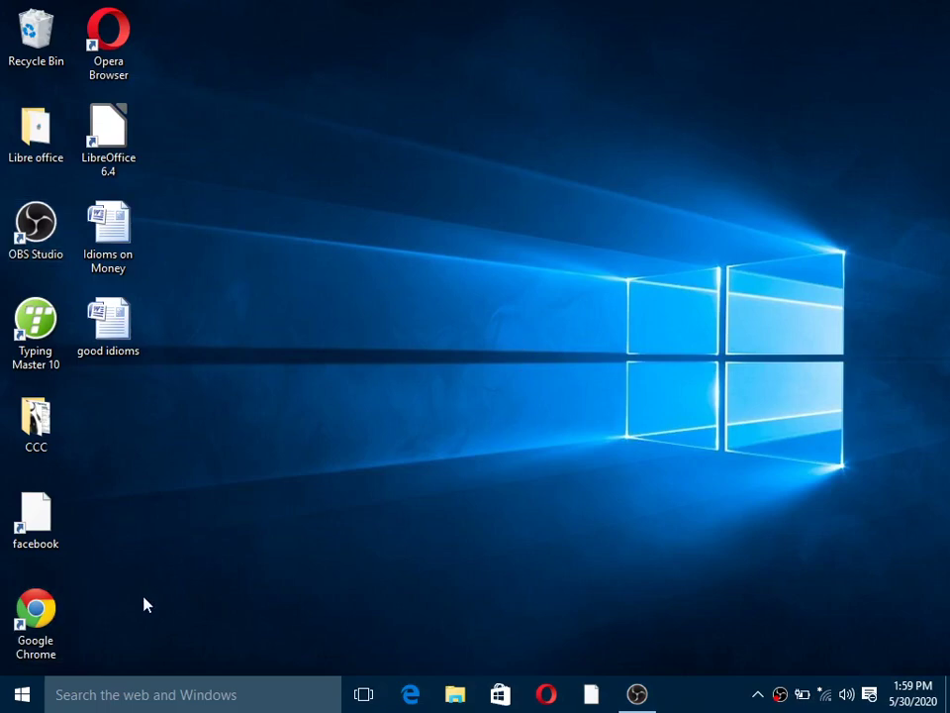
click(21, 697)
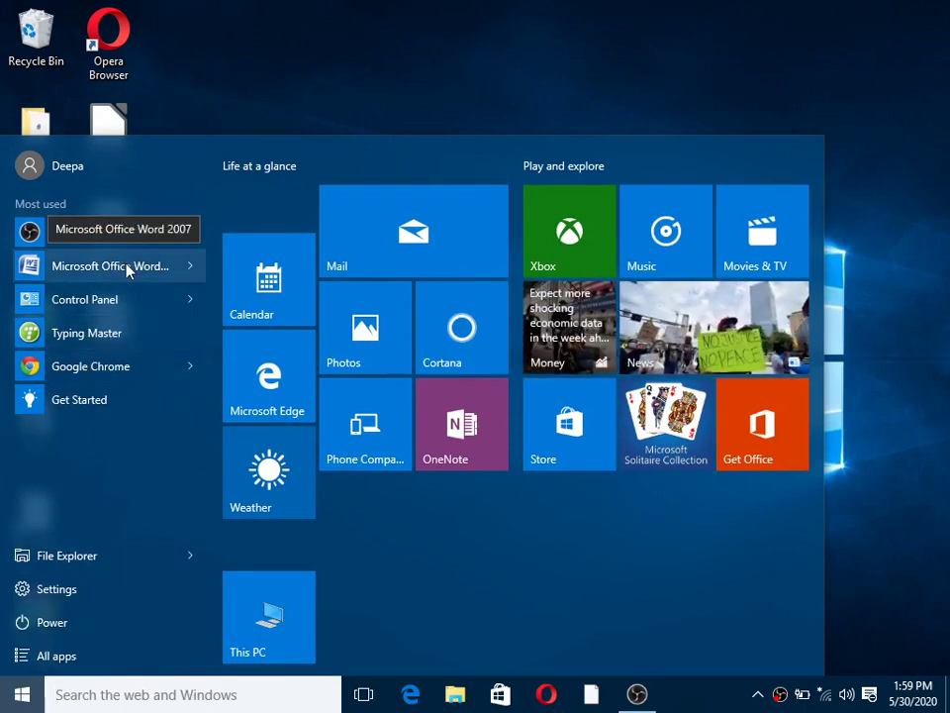
click(126, 267)
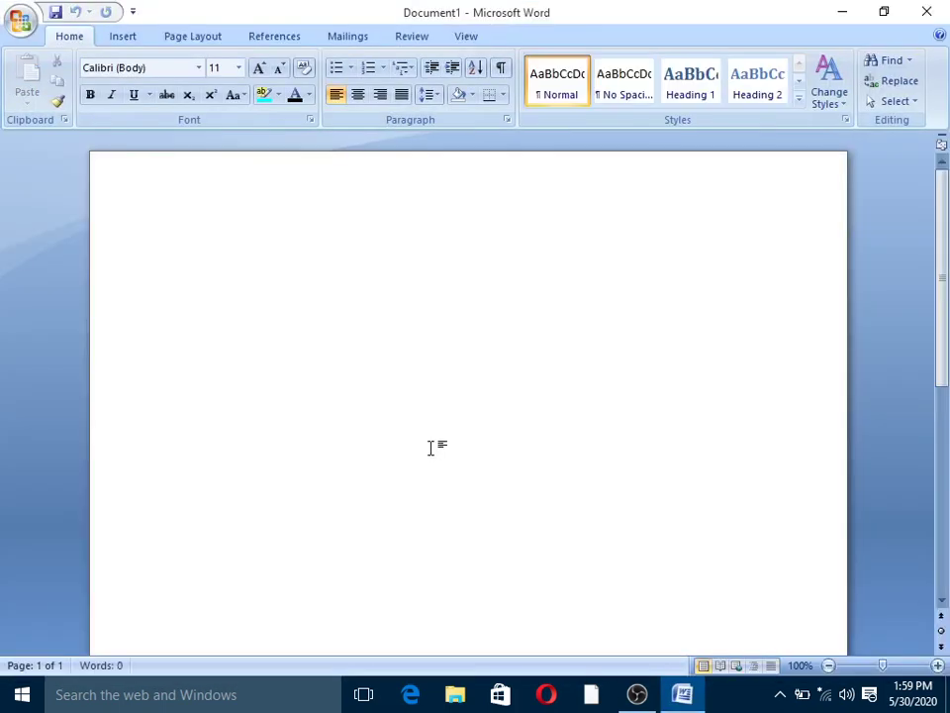
Step: Type 'Money' on the first line of the blank page and select the word
click(137, 36)
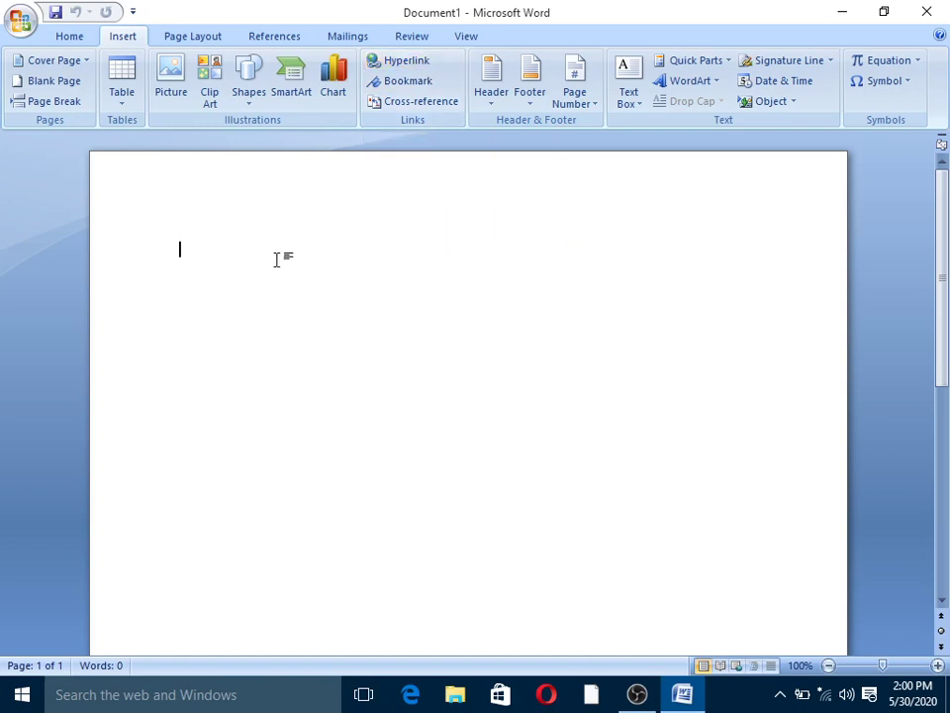
text(Mo)
text(ney)
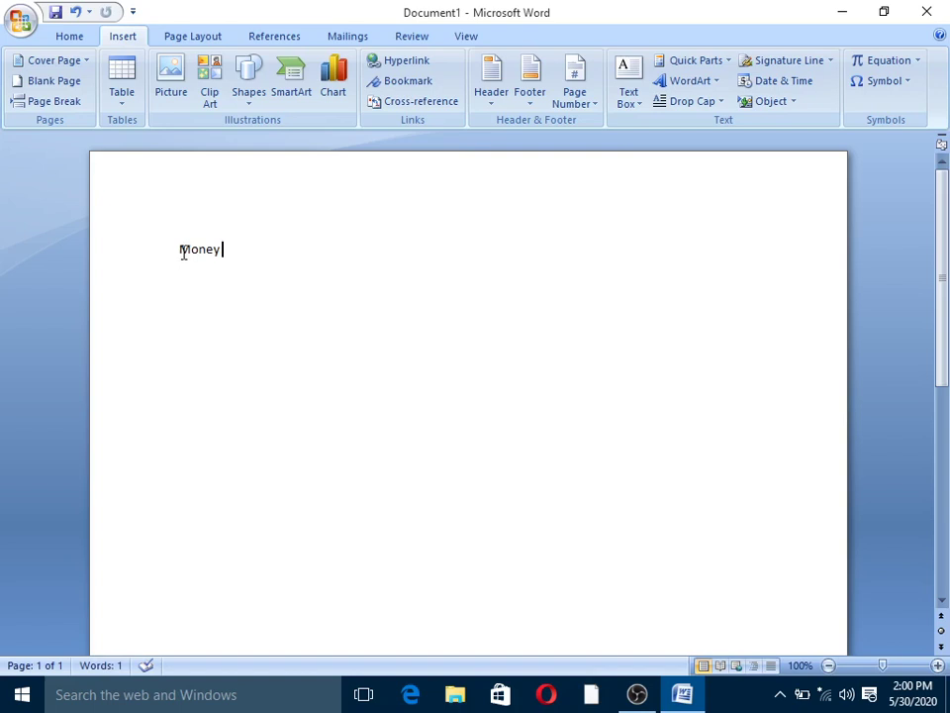
drag(183, 251, 224, 250)
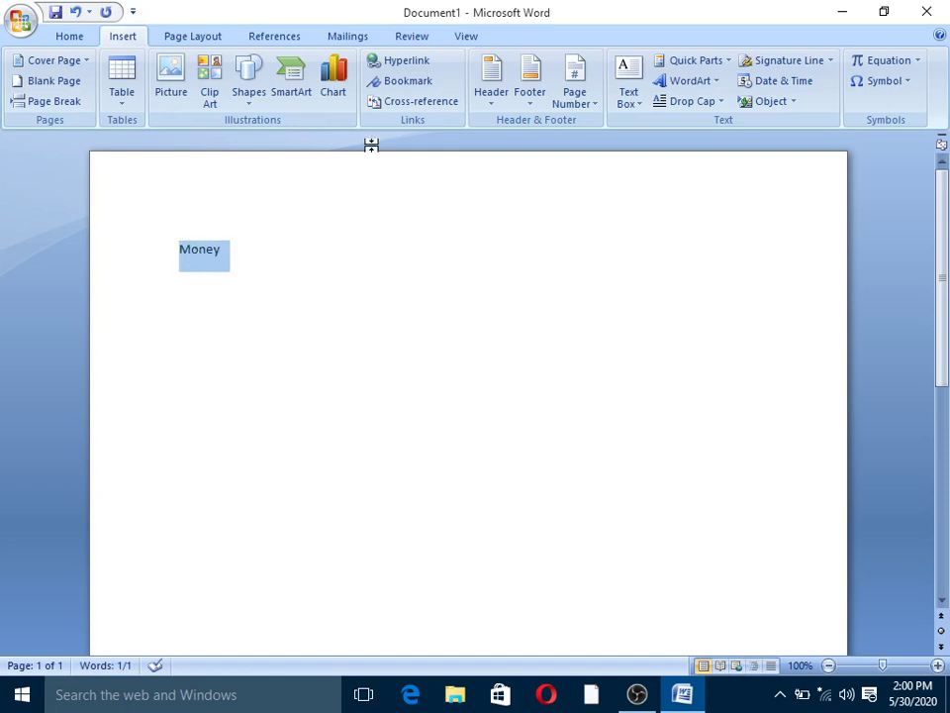
Step: Hyperlink the selected word Money to the Desktop file Idioms on Money.docx
click(413, 63)
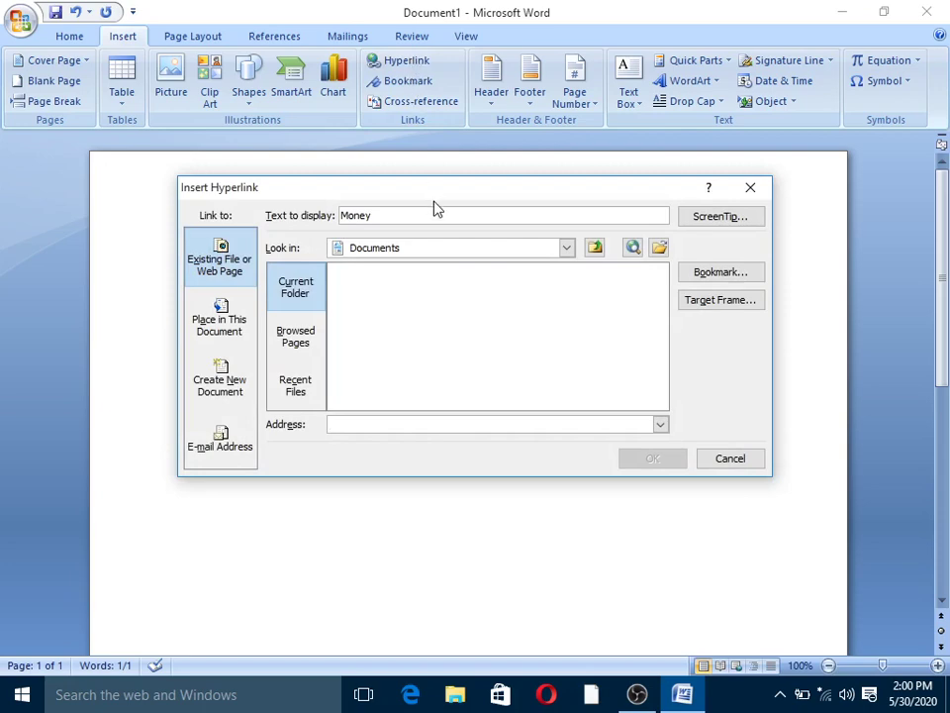
mouse_move(436, 197)
mouse_down()
mouse_move(478, 204)
mouse_move(231, 303)
mouse_up()
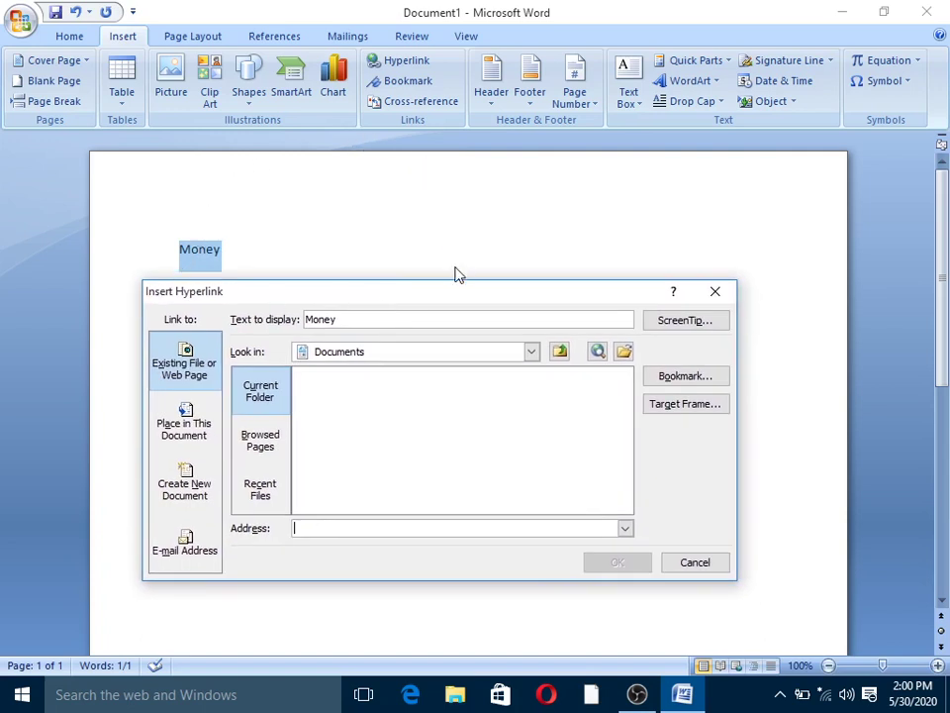
click(532, 355)
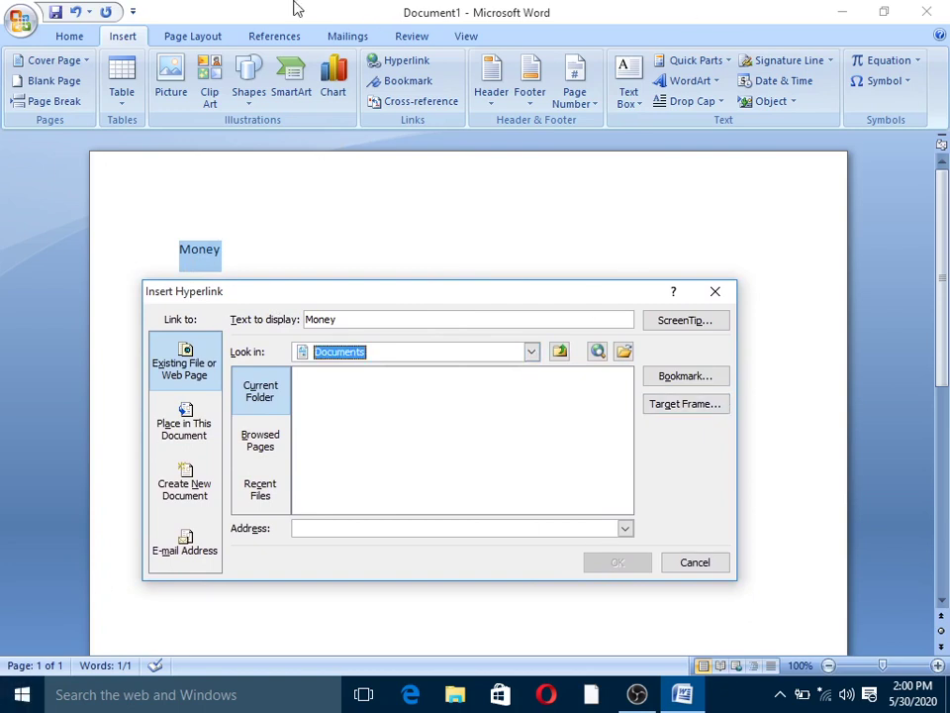
click(533, 353)
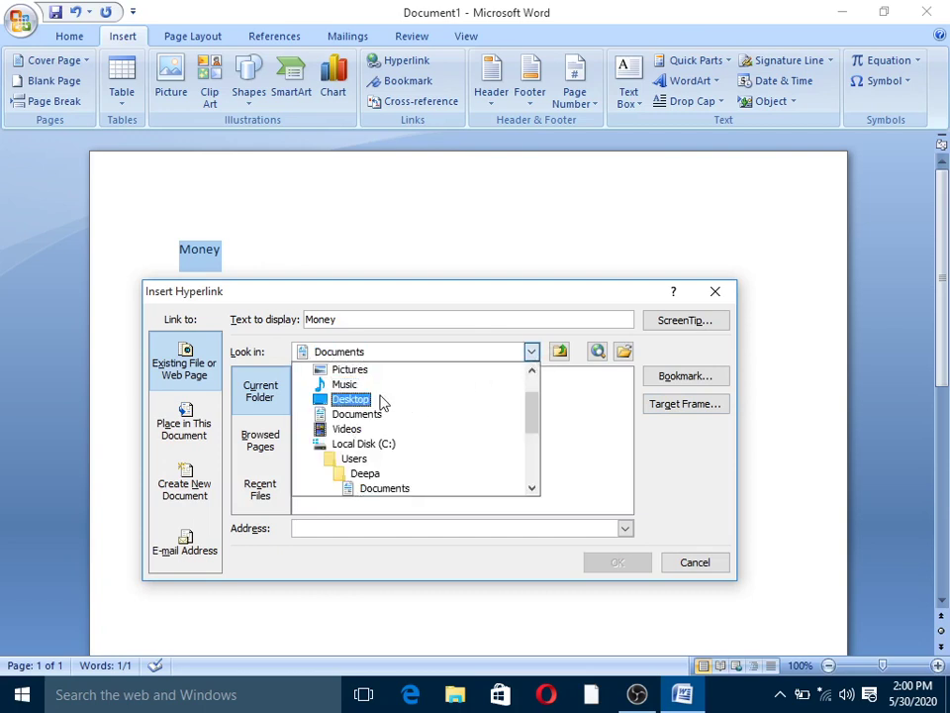
click(352, 397)
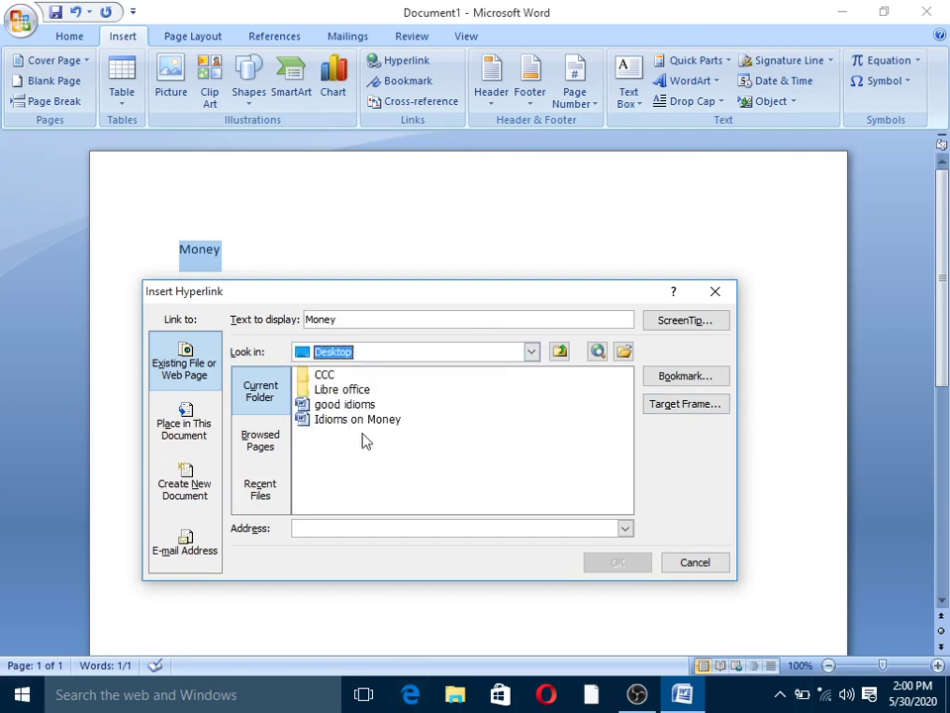
click(348, 422)
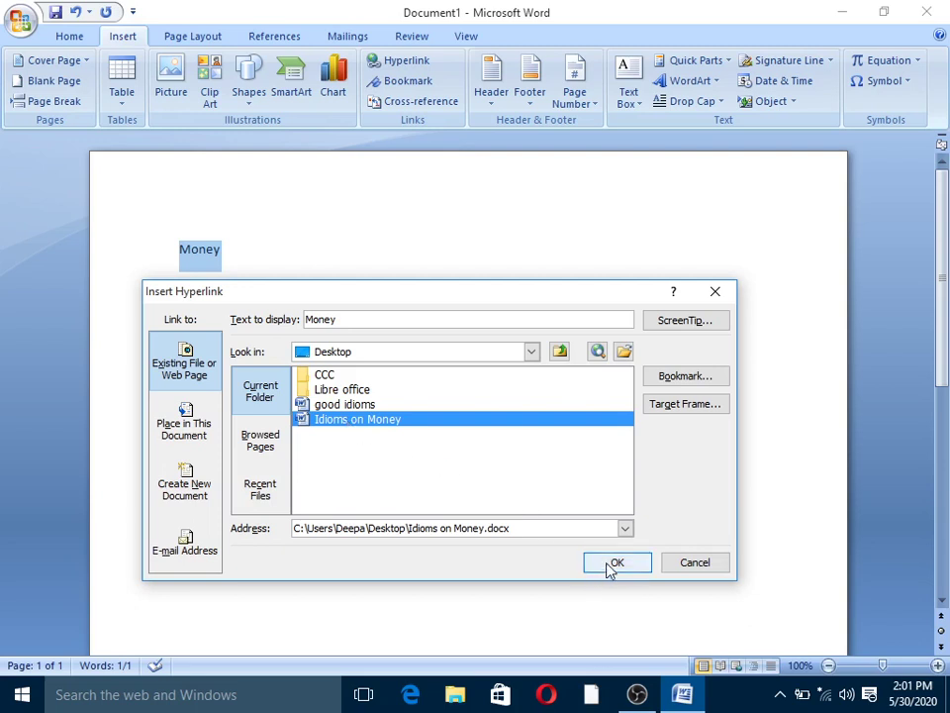
click(614, 565)
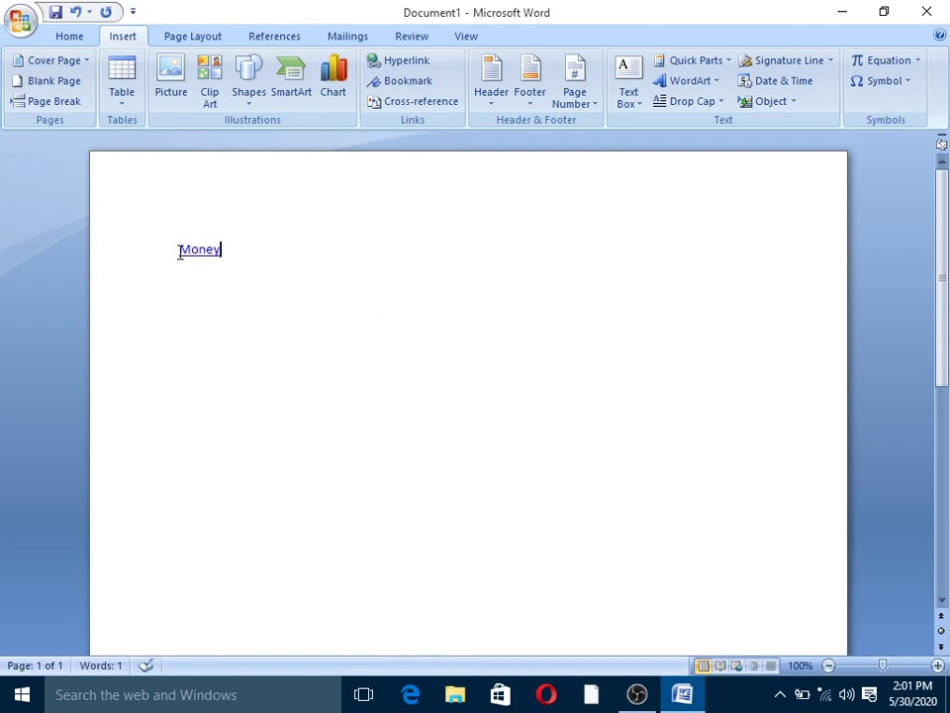
Step: Open Idioms on Money.docx through the Money link, accepting the security notice, and browse it
mouse_move(197, 252)
ctrl+click(198, 259)
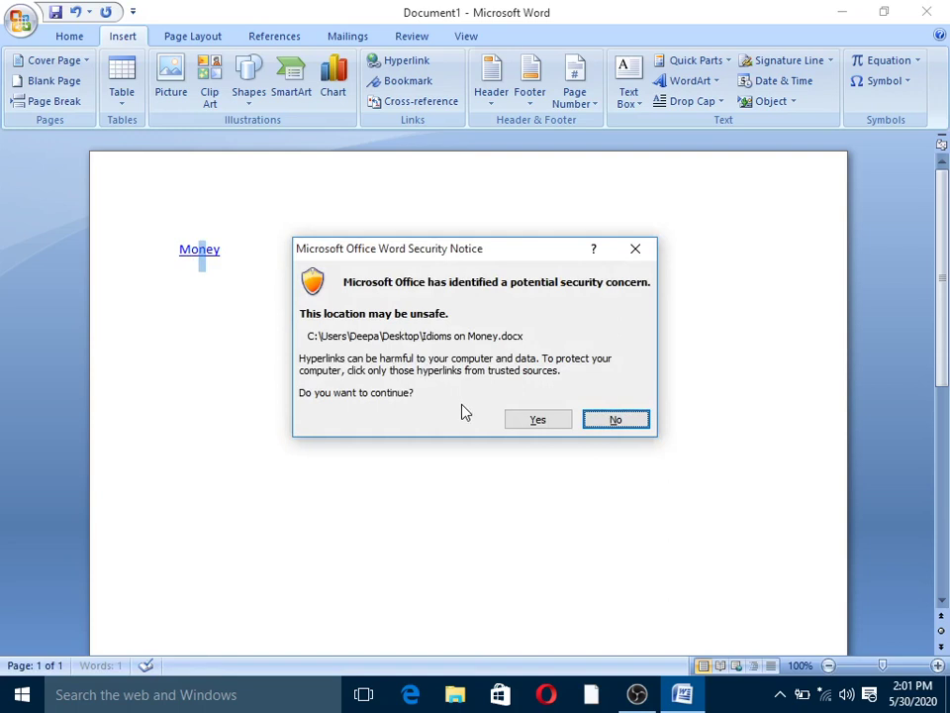
click(542, 423)
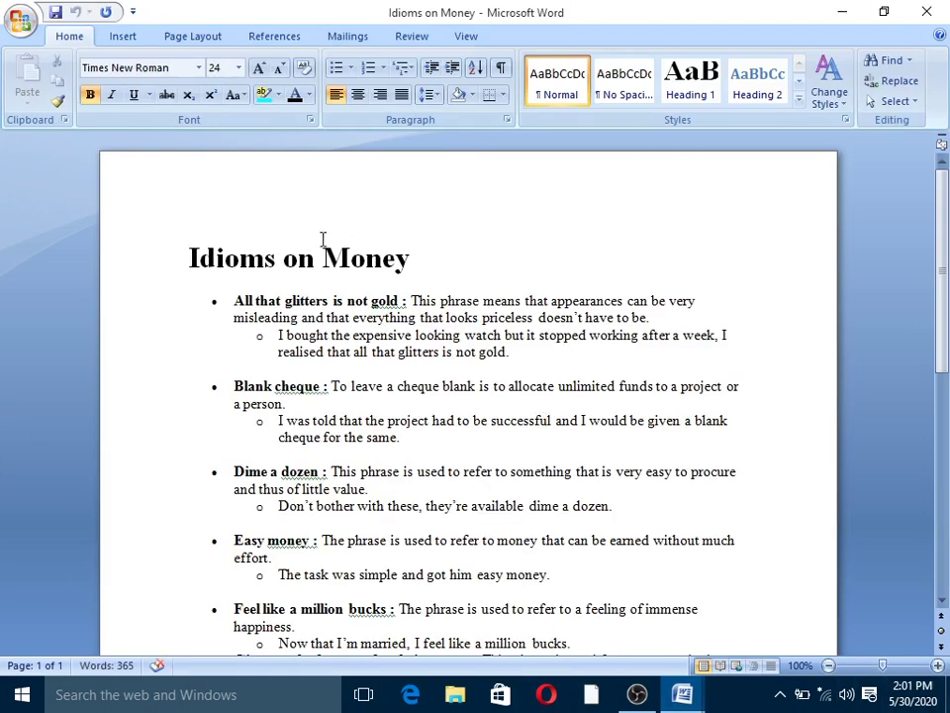
scroll(452, 349, down, 3)
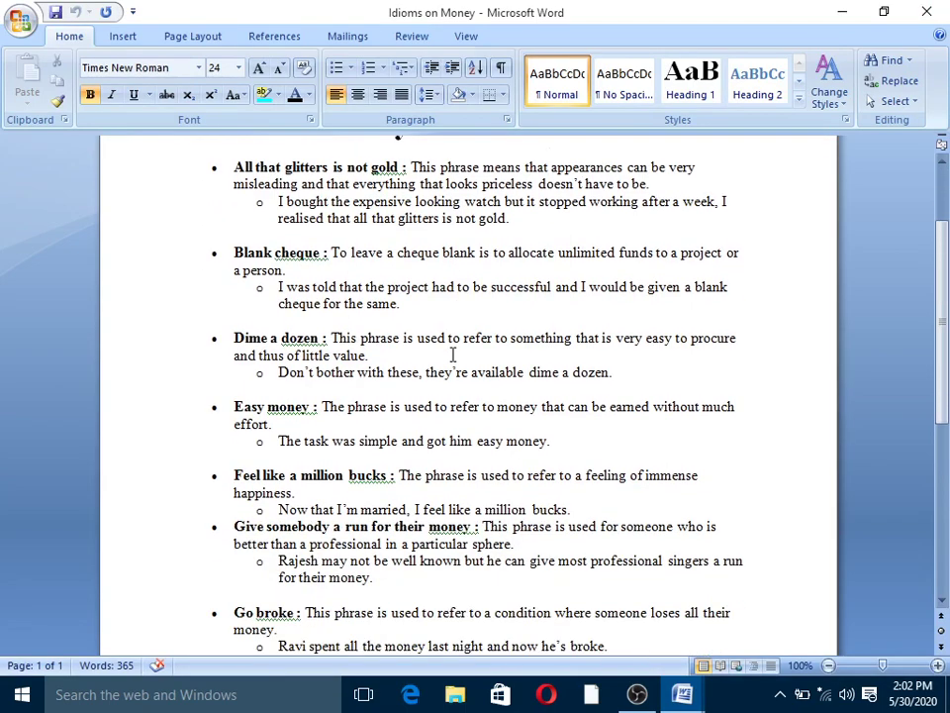
scroll(453, 354, down, 8)
scroll(453, 353, down, 2)
scroll(452, 354, up, 9)
scroll(453, 356, up, 3)
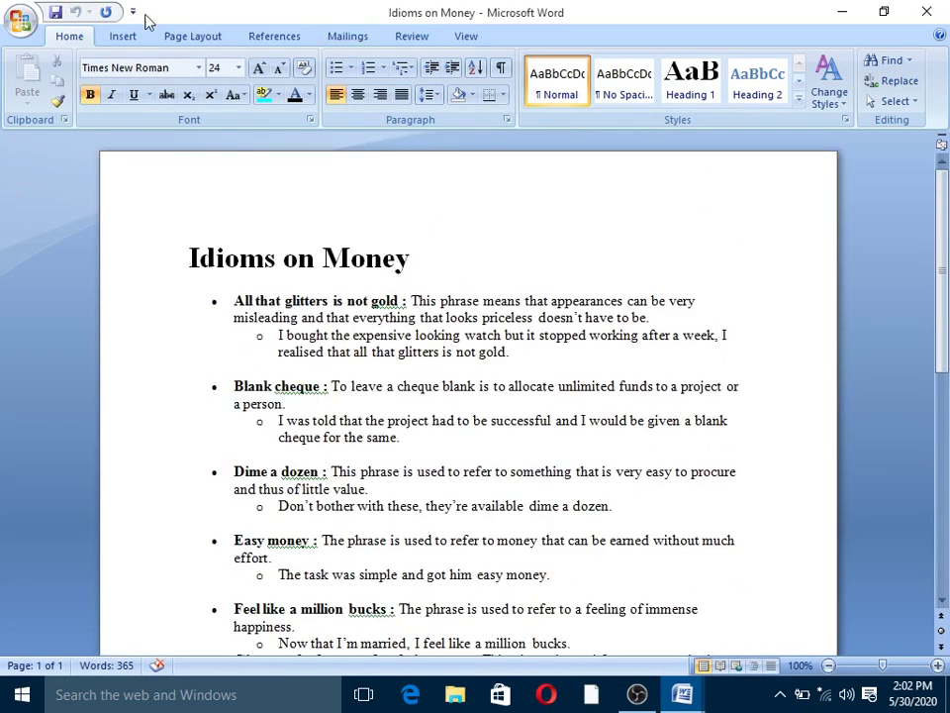
click(125, 38)
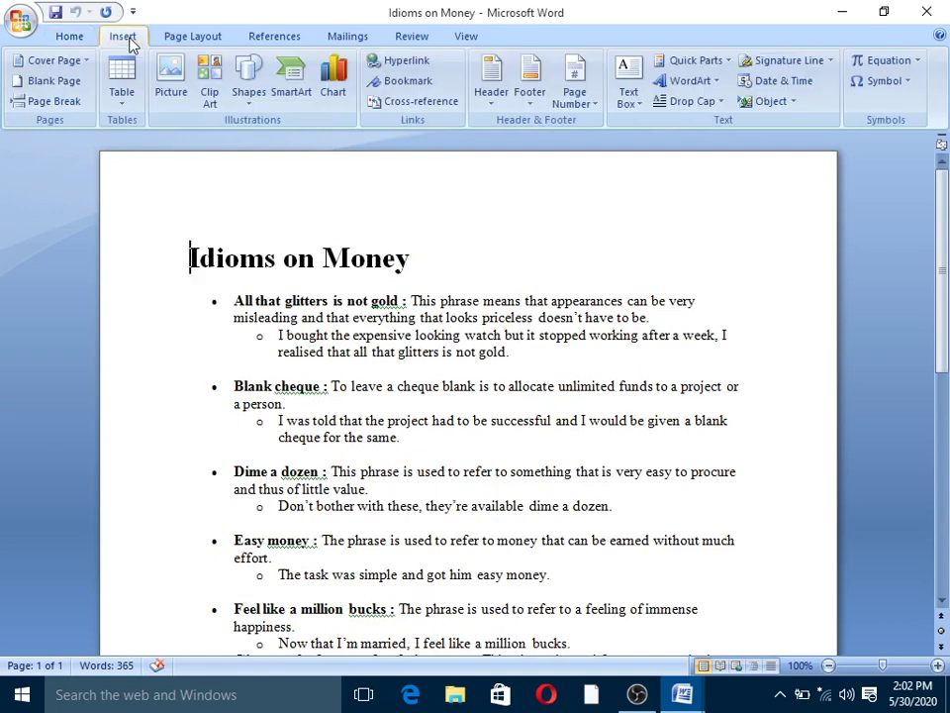
click(71, 39)
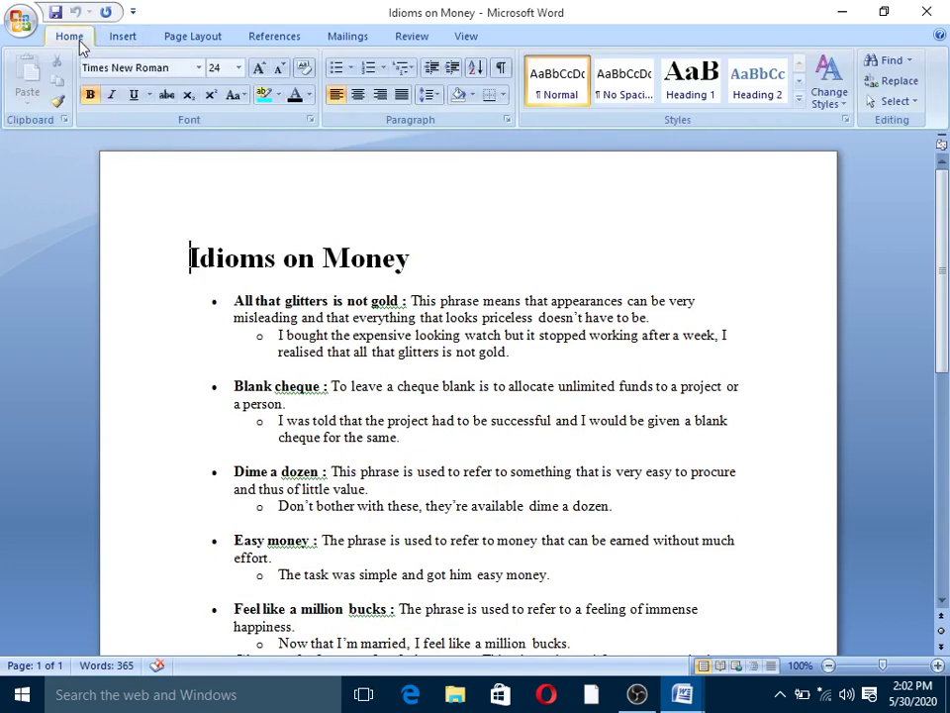
Step: In Document1, type 'Computer' and 'Types of computer' on new lines under Money
click(682, 694)
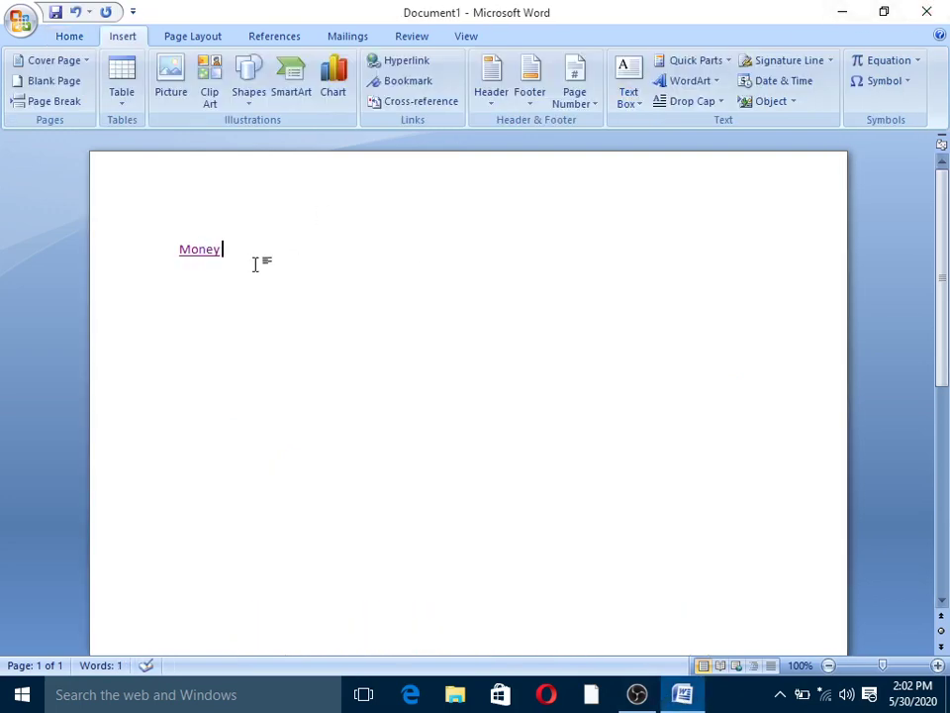
key(Return)
text(Comp)
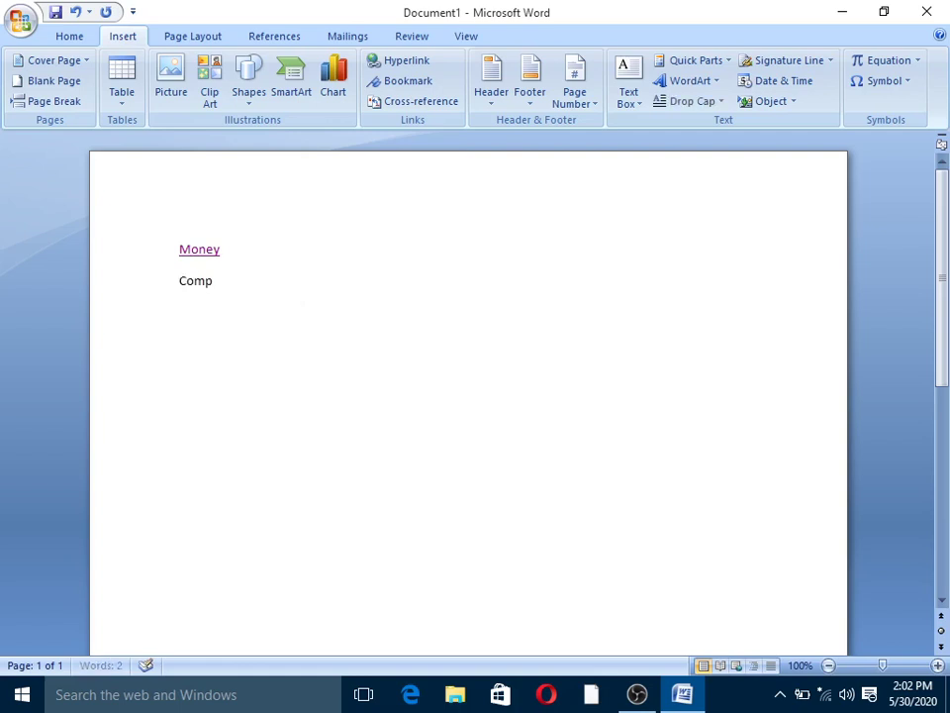
text(uter)
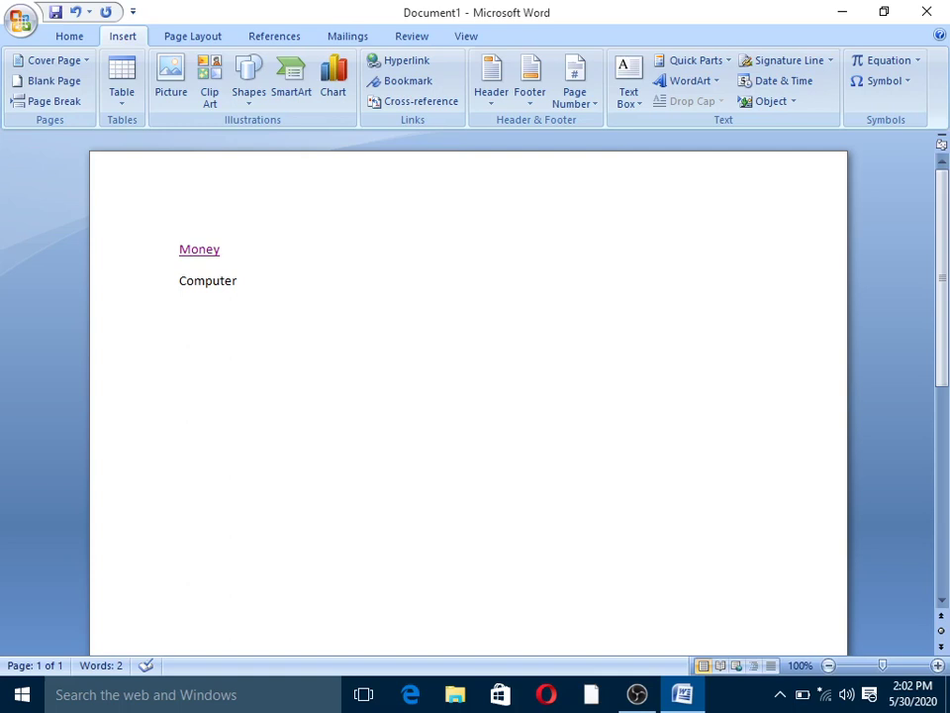
text(TYO)
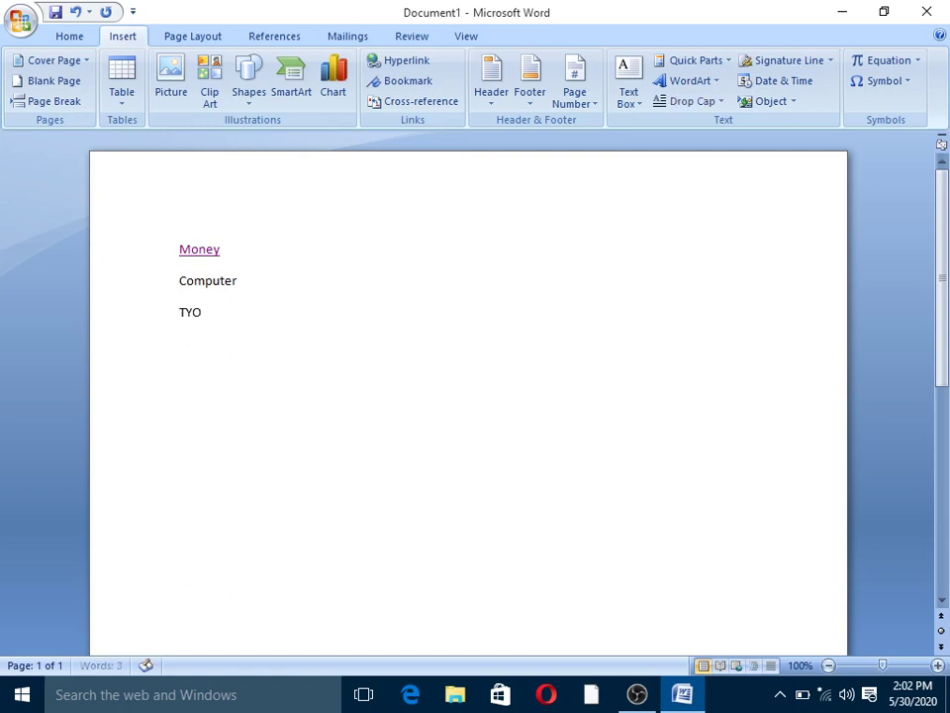
text(ES)
key(BackSpace)
key(BackSpace)
key(BackSpace)
key(BackSpace)
text(Y)
key(BackSpace)
text(yoes)
key(BackSpace)
key(BackSpace)
key(BackSpace)
text(pes)
text( of comput)
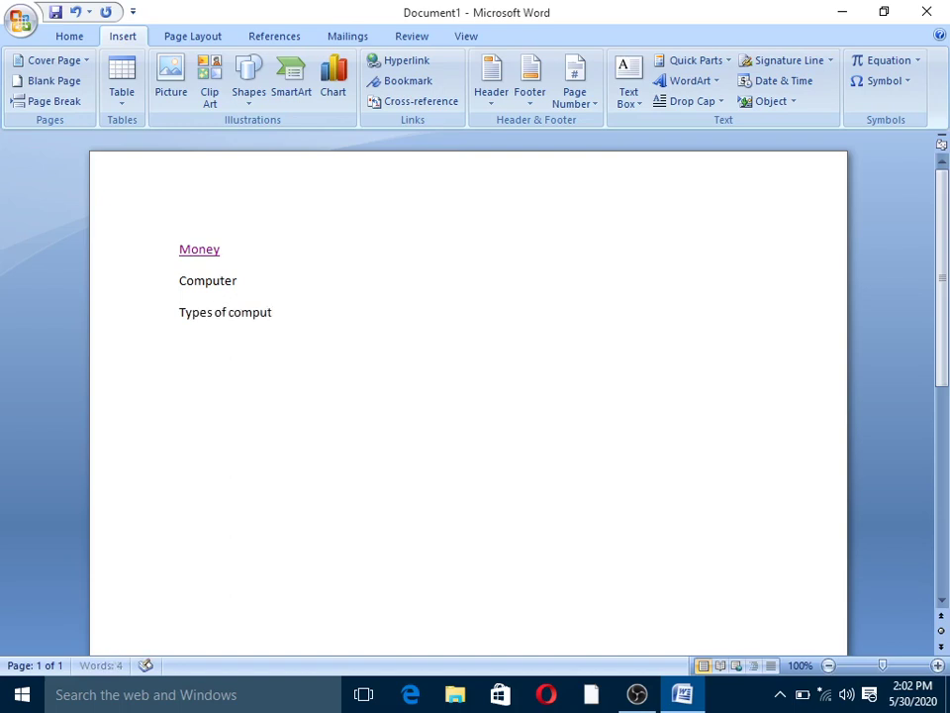
text(er)
Step: Add a bookmark named 'computer' in Document1
click(392, 85)
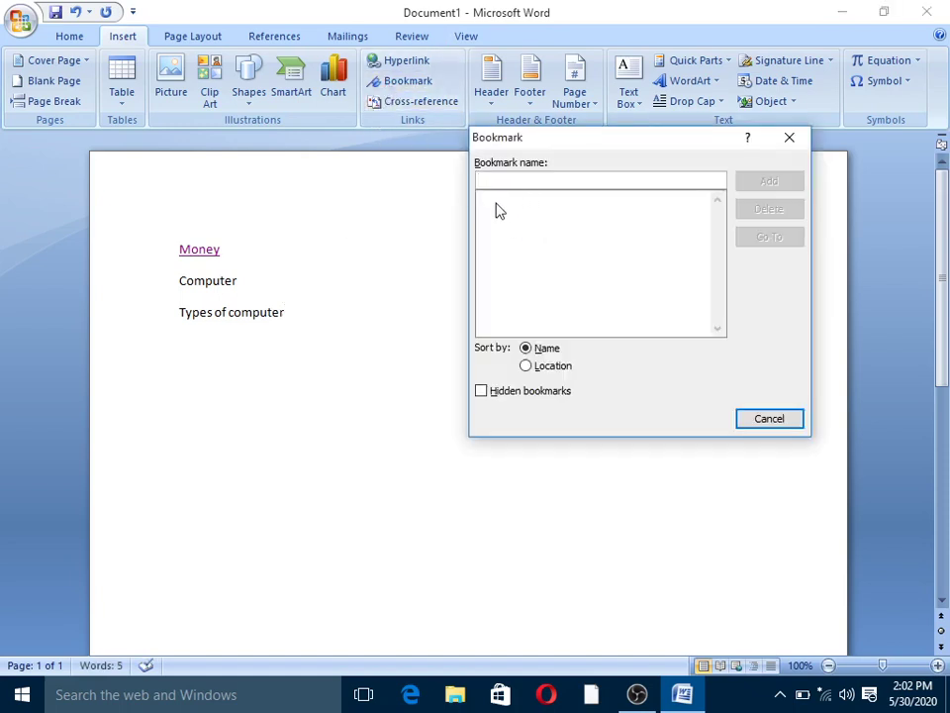
text(computer)
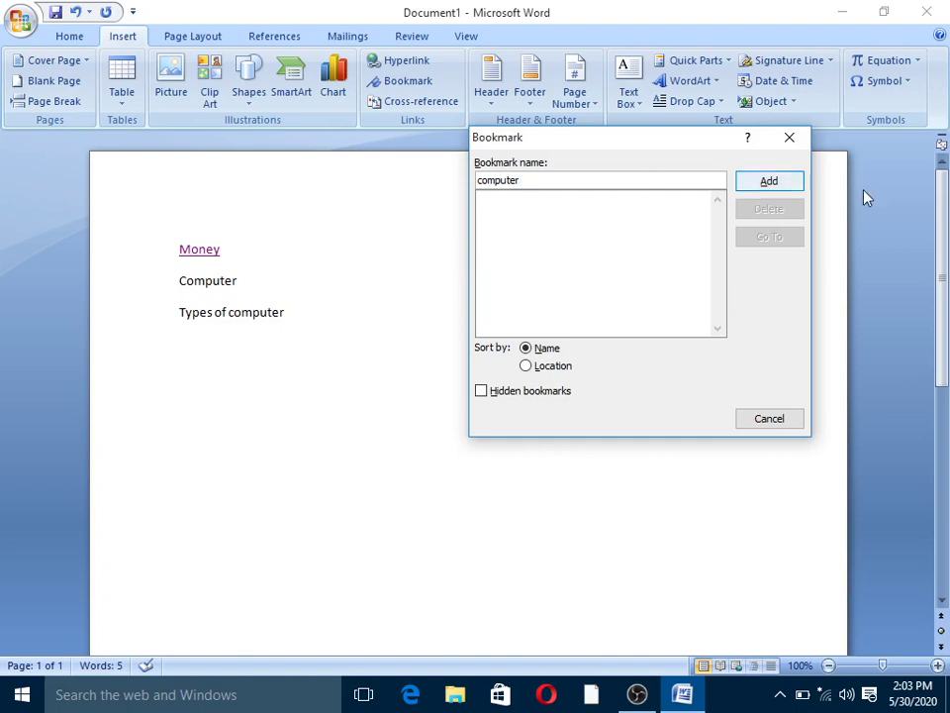
click(770, 183)
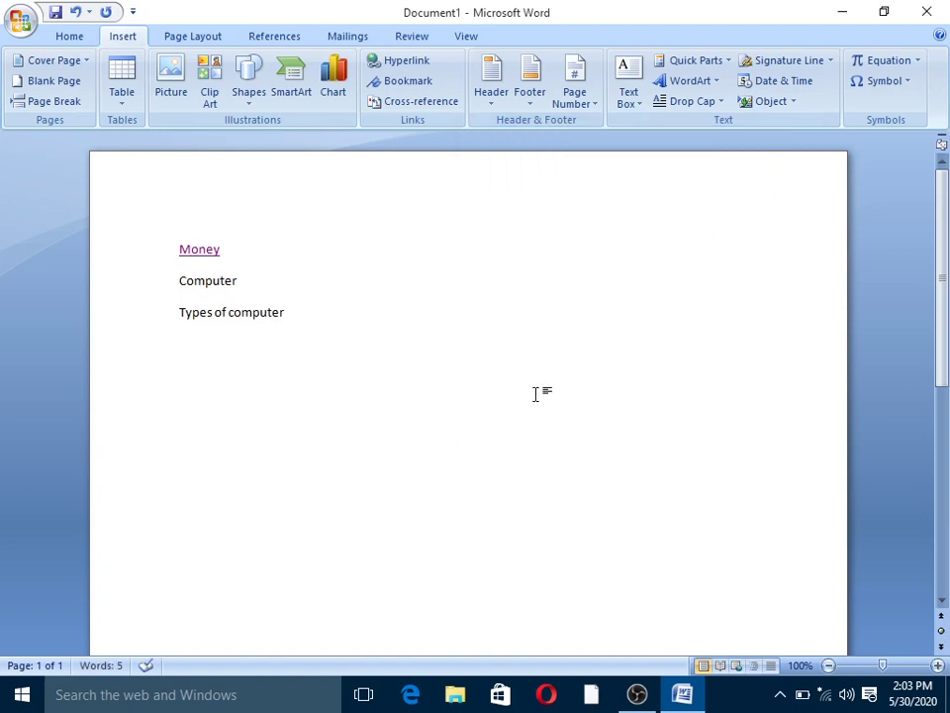
Step: Go to the 'computer' bookmark and close the Bookmark dialog
click(417, 83)
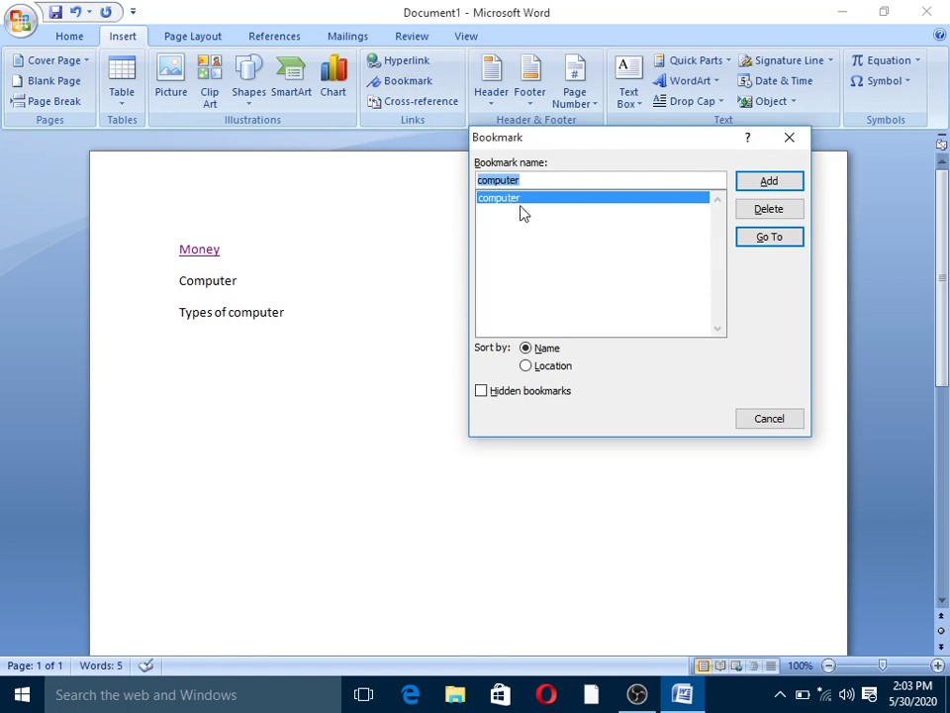
click(774, 243)
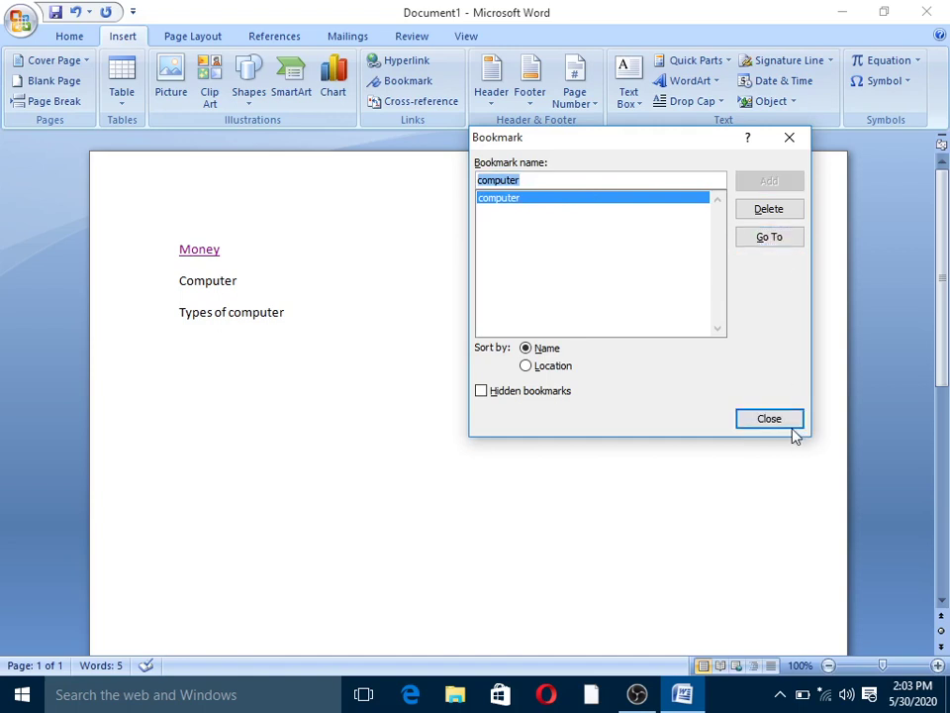
click(790, 424)
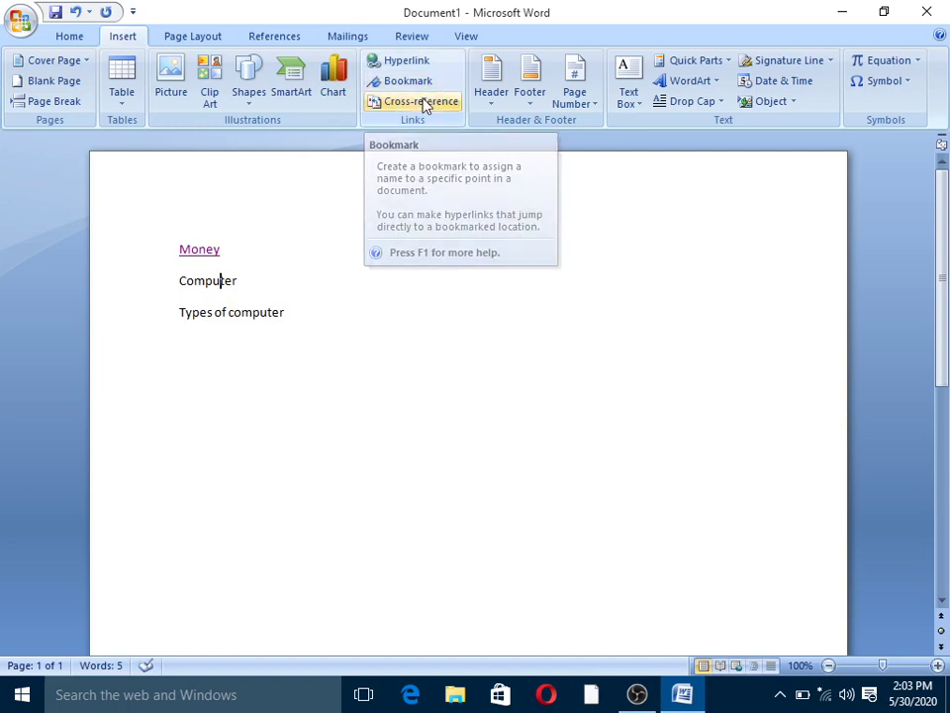
Step: Insert a blank page after the first page's text
scroll(396, 297, down, 2)
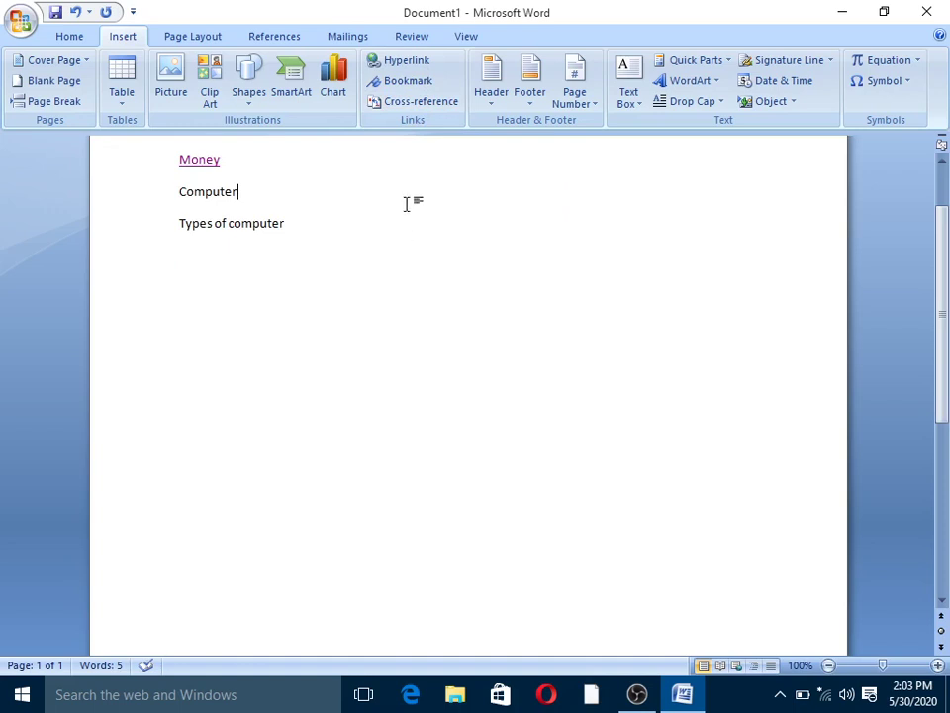
scroll(409, 205, down, 2)
scroll(409, 206, down, 2)
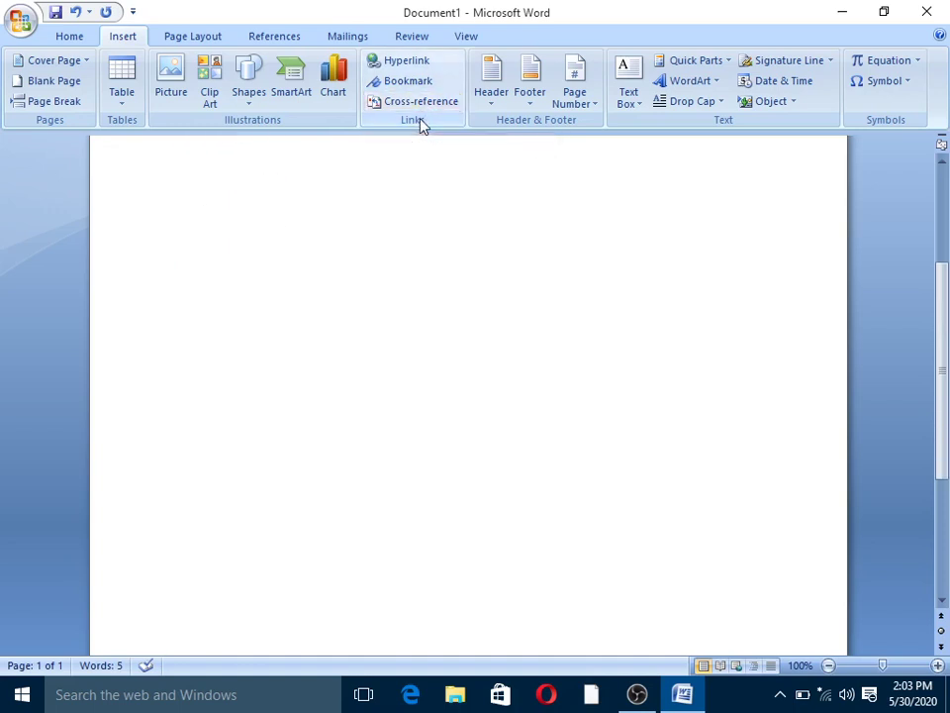
scroll(436, 449, up, 4)
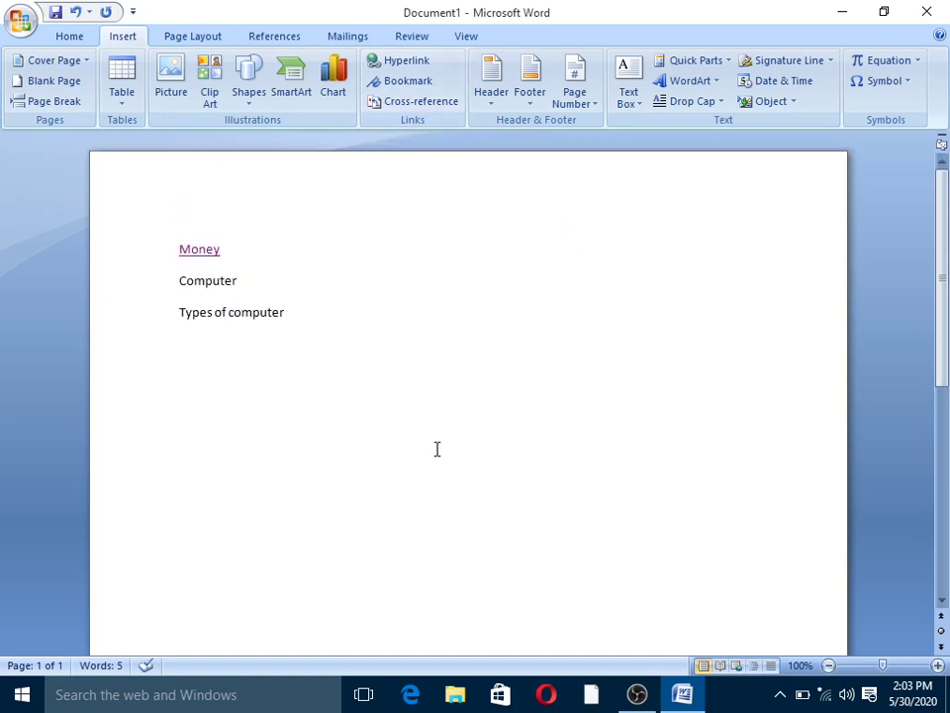
scroll(437, 449, down, 3)
scroll(436, 450, down, 3)
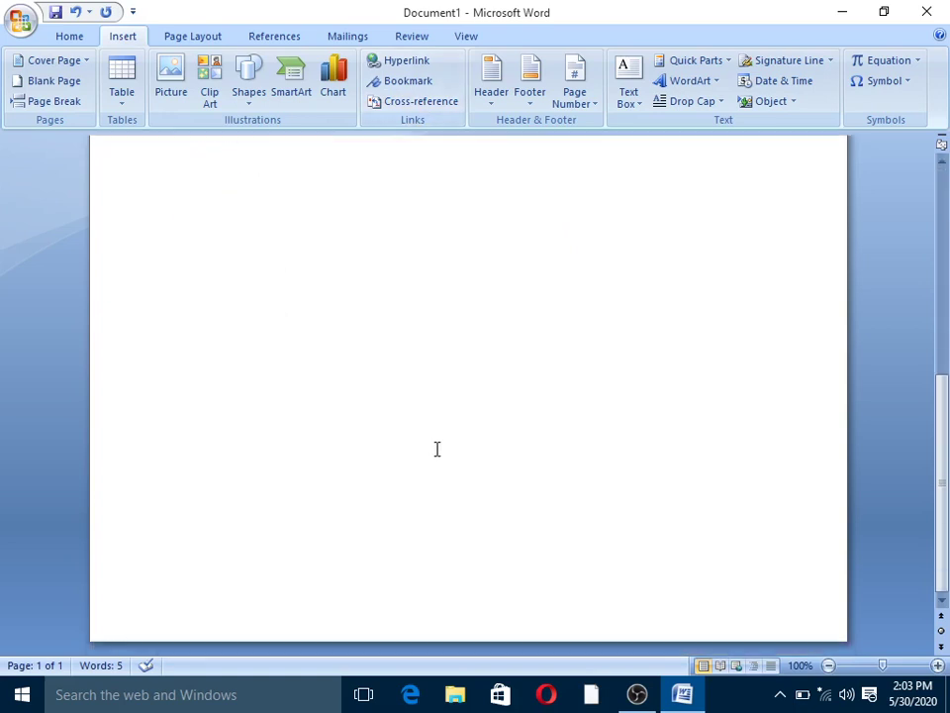
scroll(436, 450, up, 1)
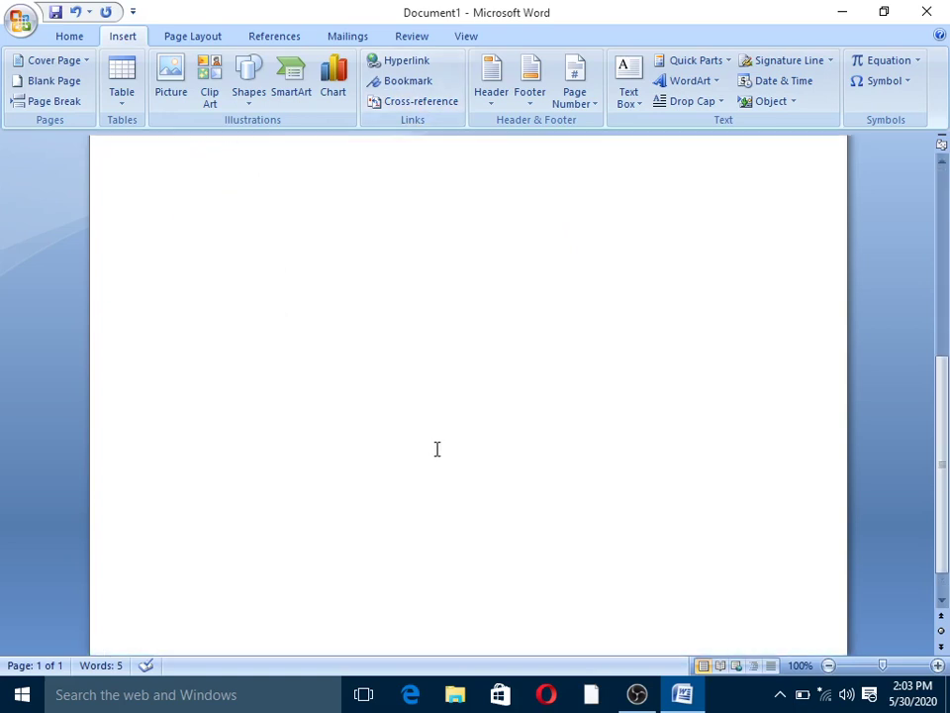
scroll(437, 449, up, 2)
scroll(436, 449, up, 1)
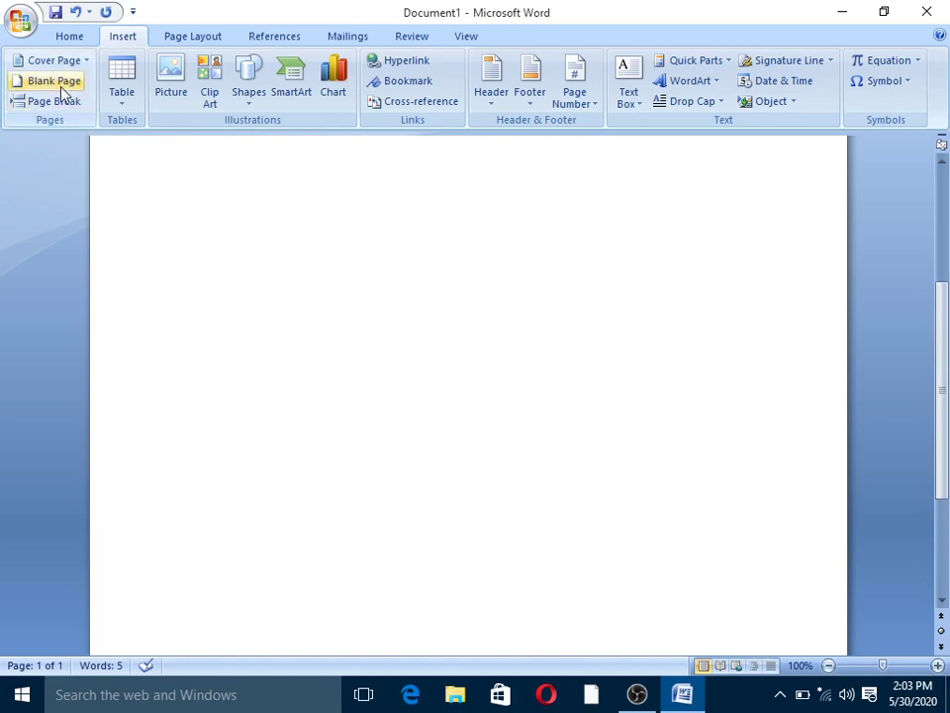
click(55, 81)
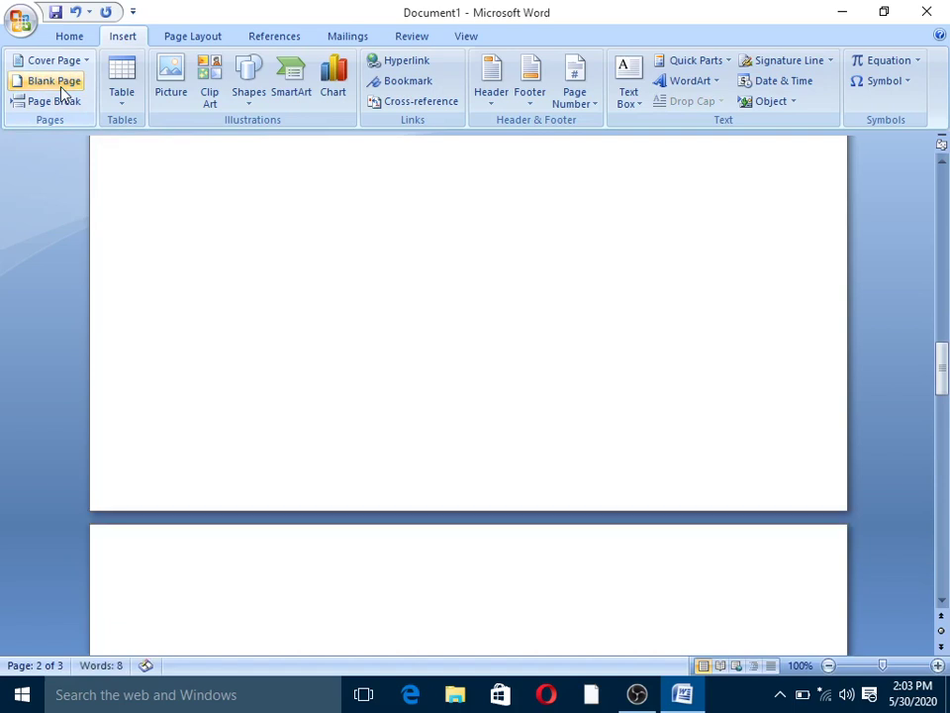
Step: Add a page break with Ctrl+Enter to start another new page
scroll(337, 404, up, 4)
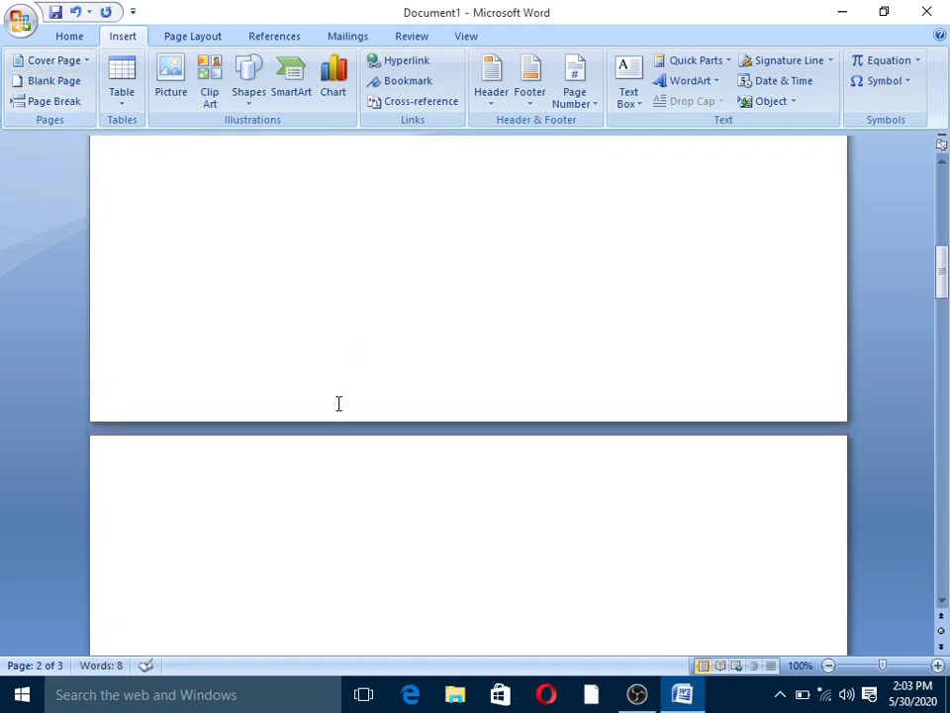
scroll(336, 404, down, 4)
scroll(337, 404, down, 3)
scroll(334, 463, down, 3)
key(ctrl+Return)
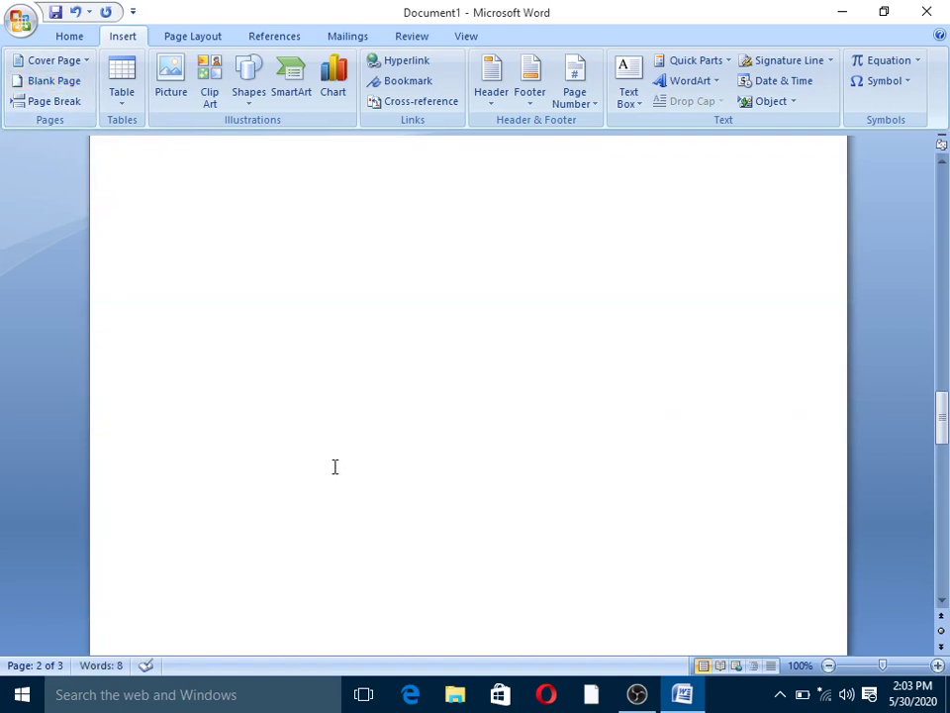
Step: Place the insertion point on the empty second page
scroll(324, 489, up, 3)
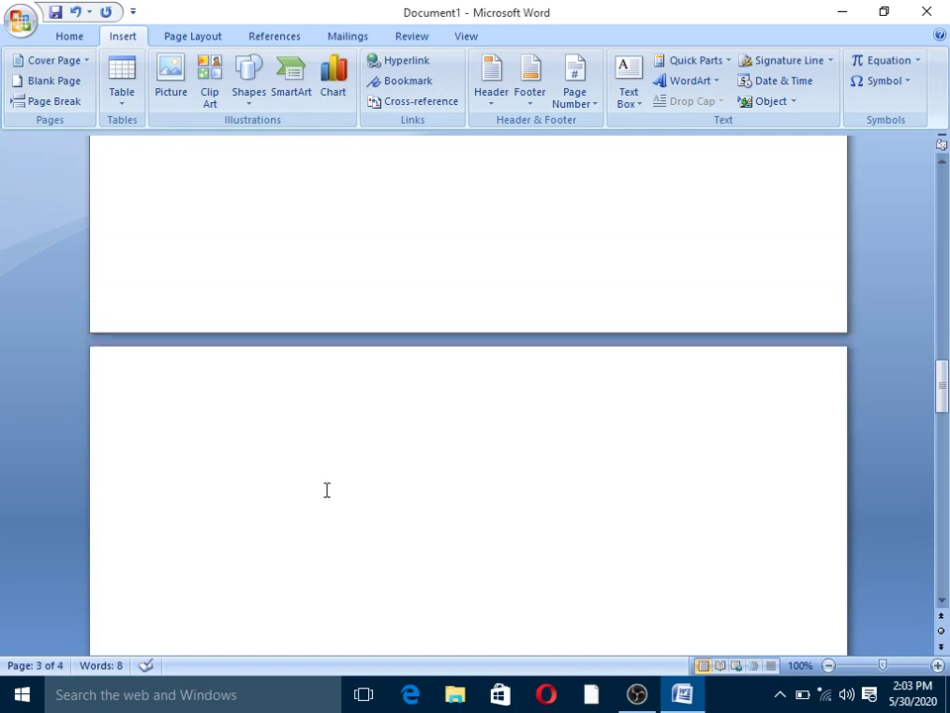
scroll(325, 489, up, 5)
scroll(325, 489, up, 5)
scroll(326, 489, up, 5)
scroll(327, 489, up, 3)
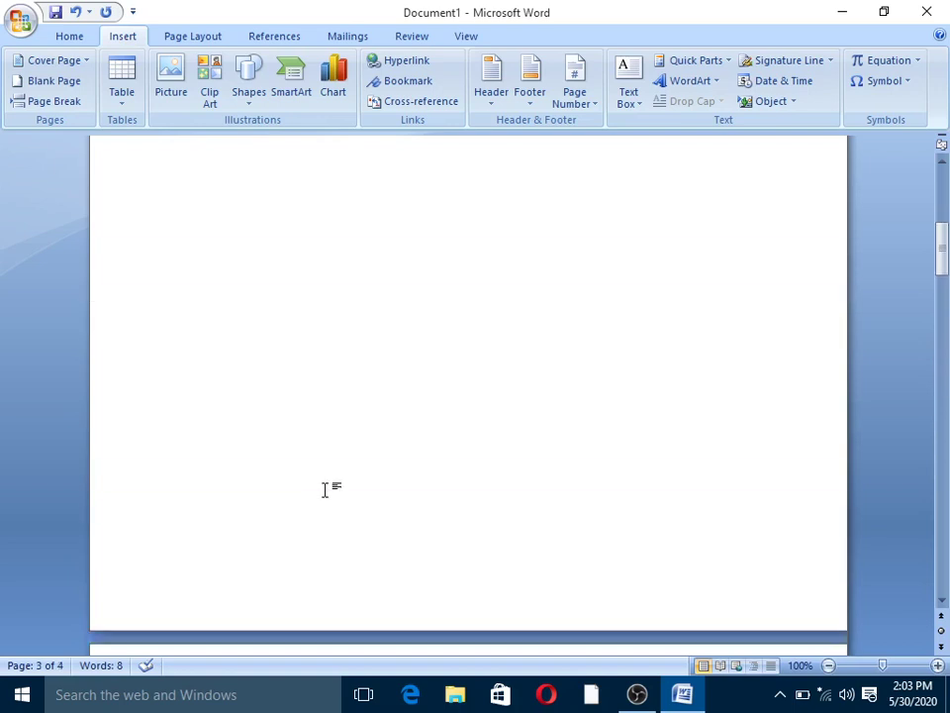
scroll(327, 489, up, 3)
scroll(327, 489, up, 3)
scroll(325, 488, up, 3)
scroll(325, 488, down, 3)
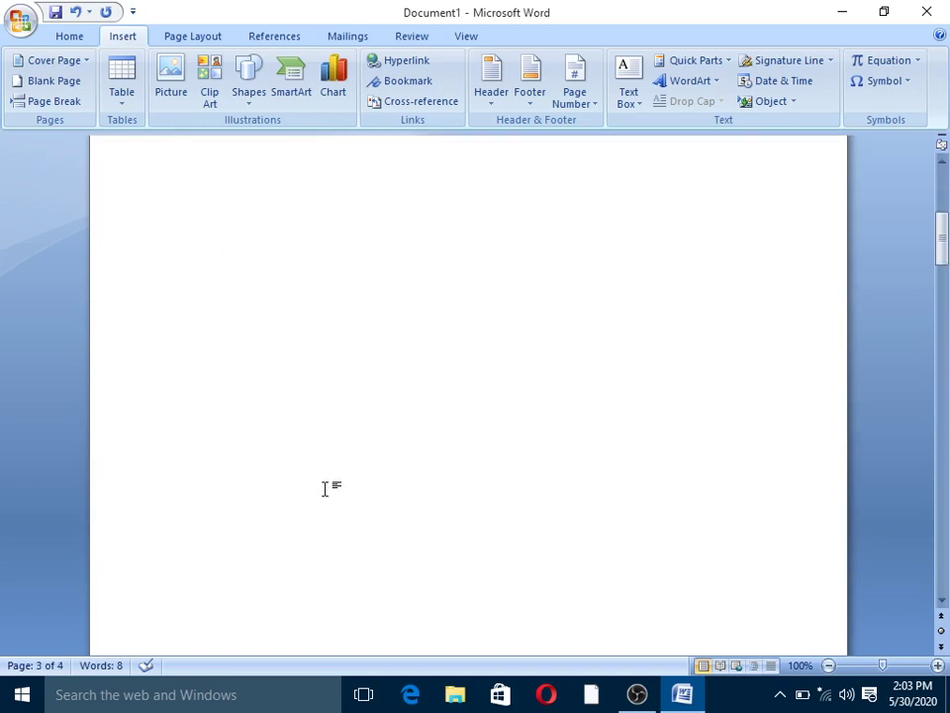
scroll(324, 488, down, 5)
scroll(297, 475, down, 2)
click(151, 398)
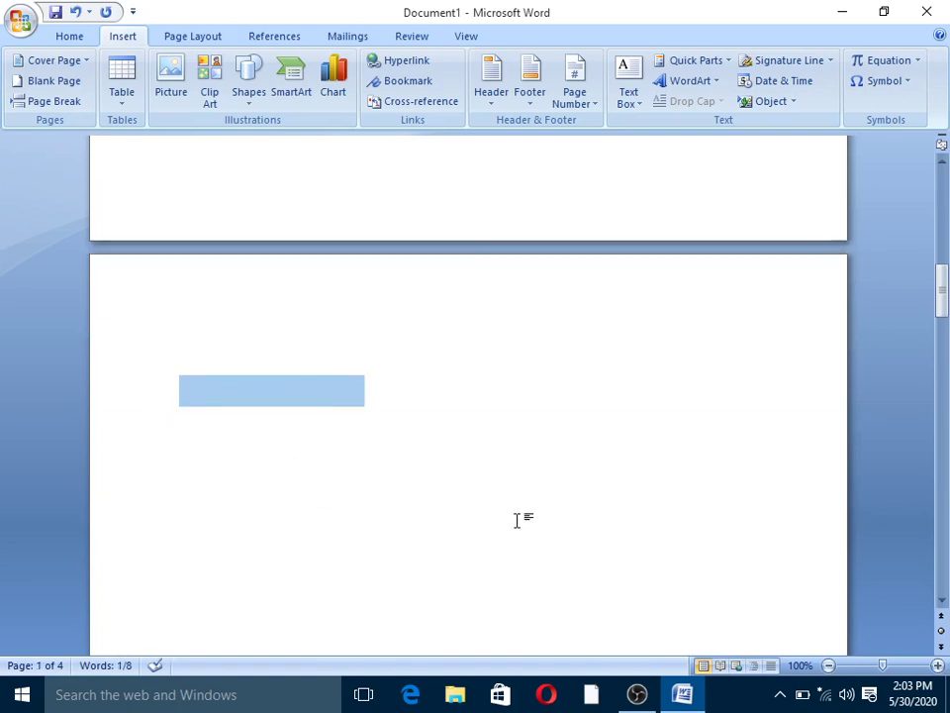
click(386, 531)
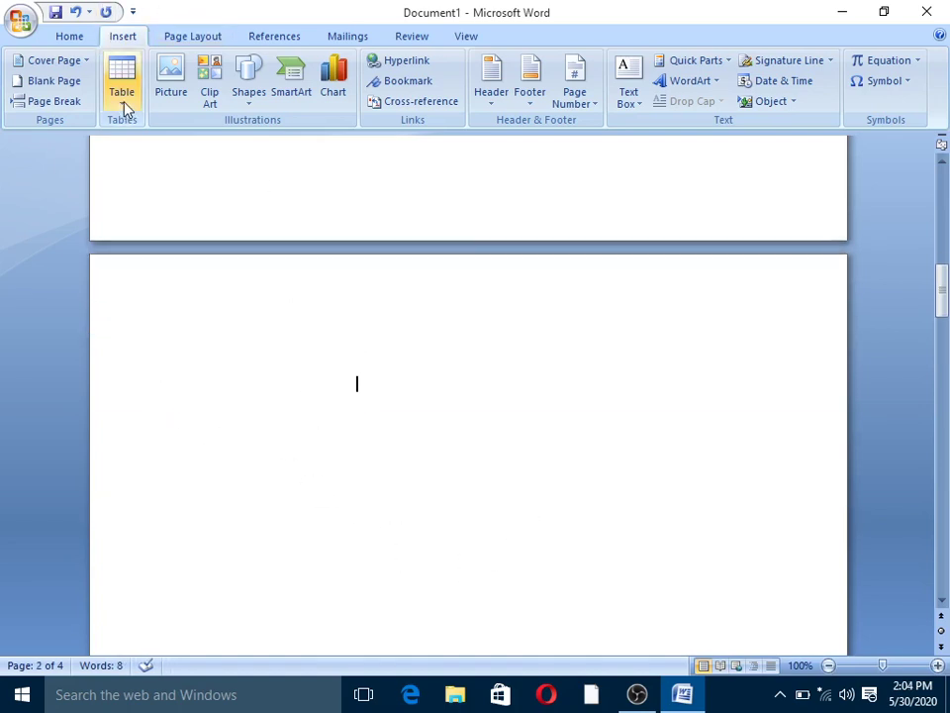
scroll(217, 555, down, 8)
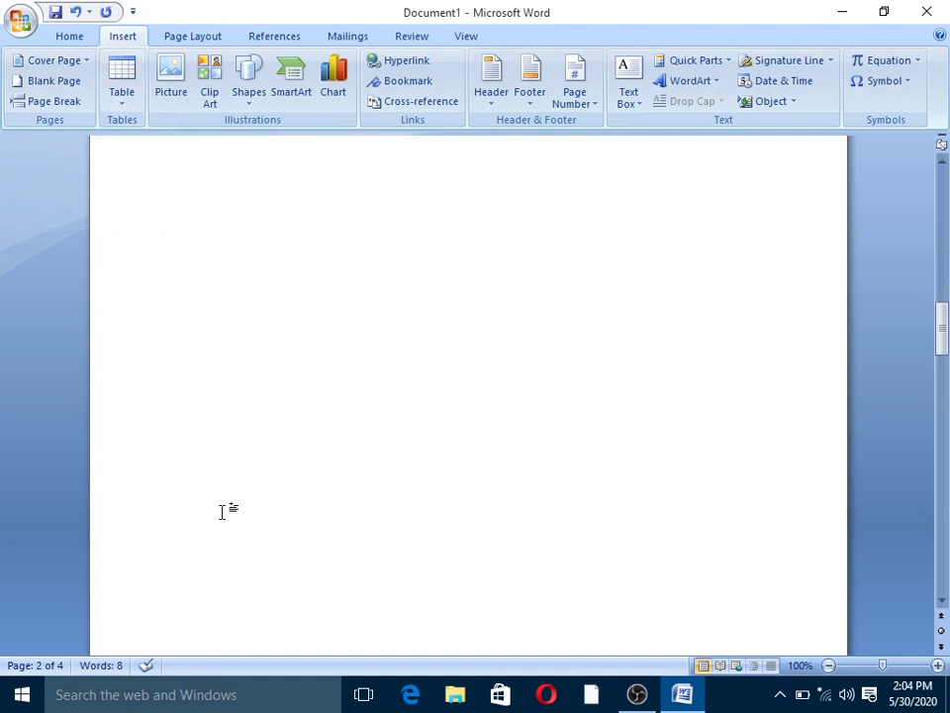
scroll(225, 505, down, 4)
scroll(220, 475, down, 3)
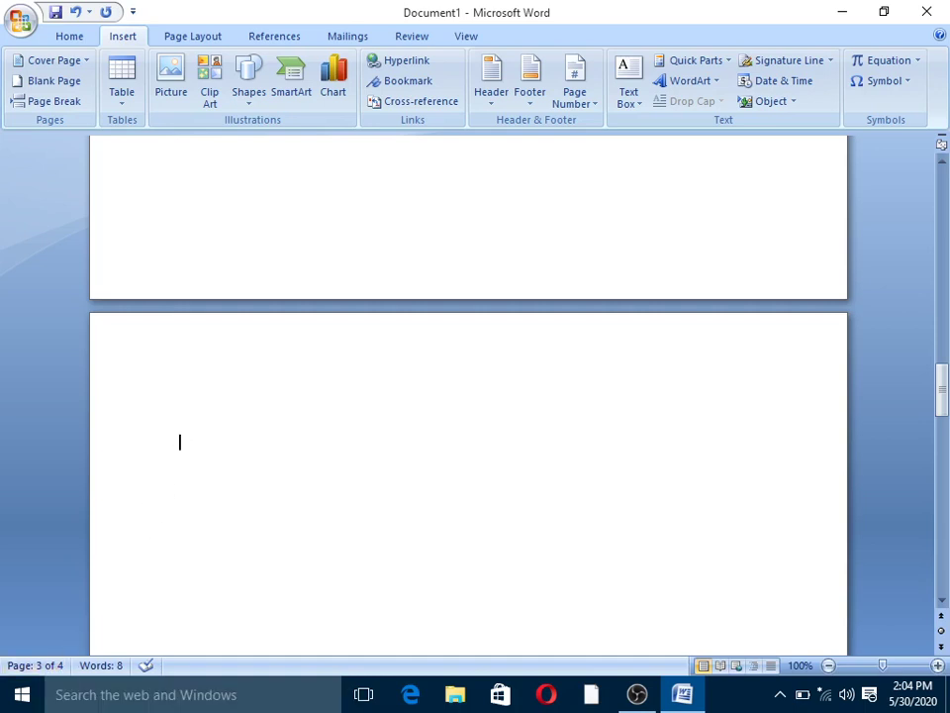
Step: Type the heading 'Microsoft Office Word 2007' on page 3 and select it
text(Micro)
text(soft)
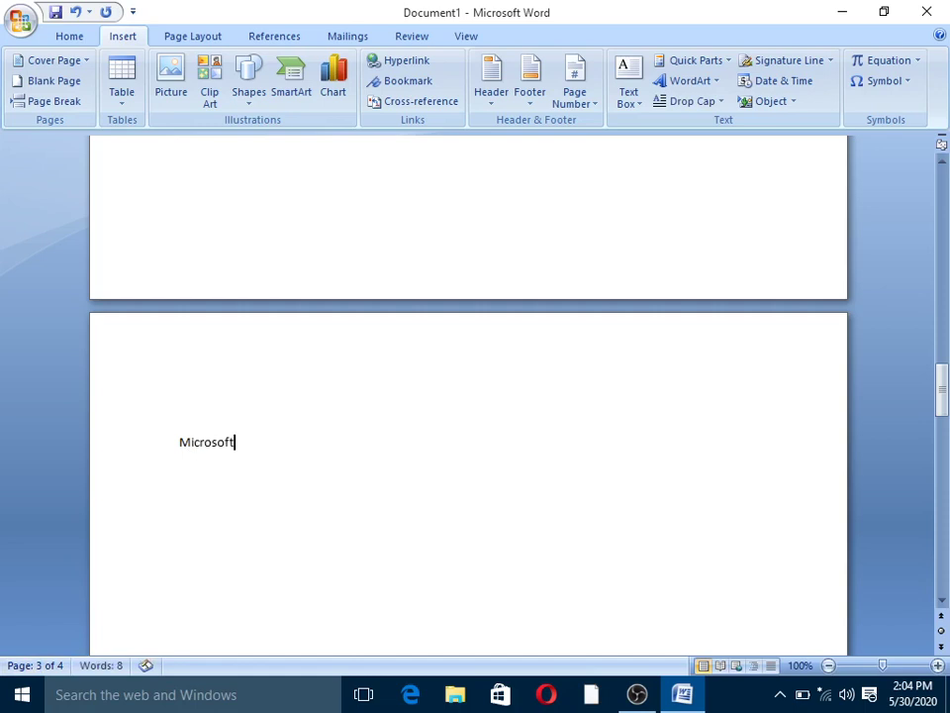
text( Offic)
text(e Word)
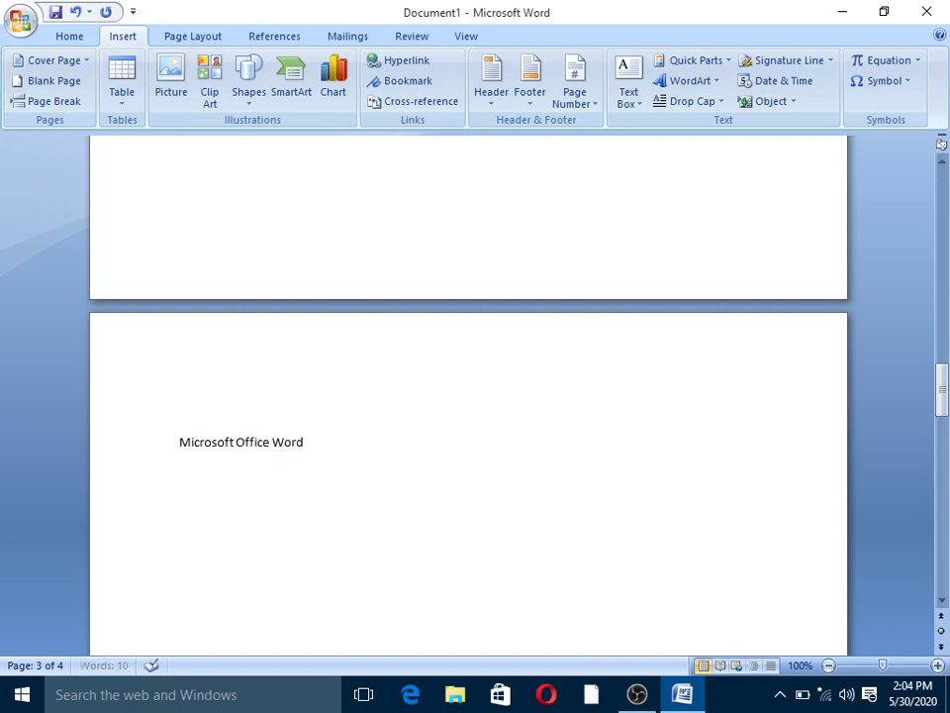
text( 2000)
key(BackSpace)
text(7)
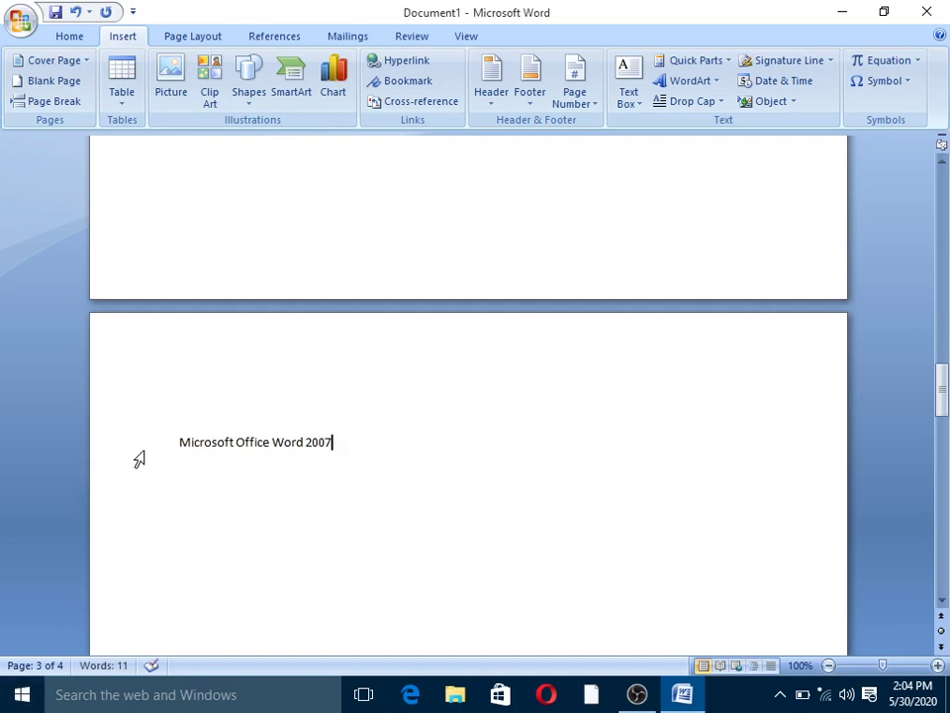
drag(171, 445, 317, 453)
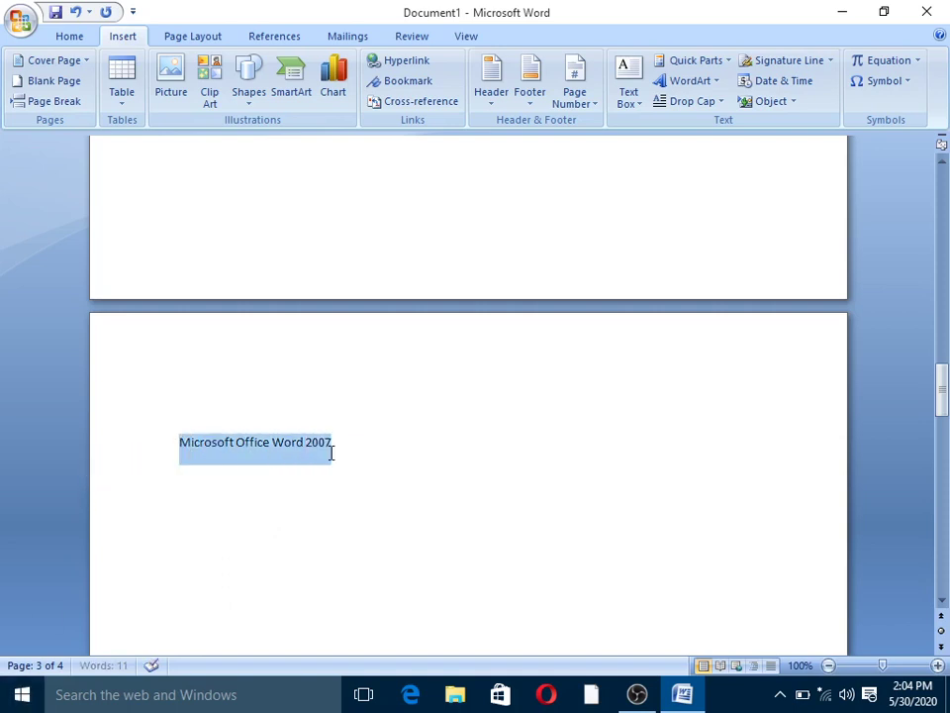
Step: Replace the 'Types of computer' line on page 4 with 'Microsoft Excel 2007'
scroll(333, 509, down, 8)
scroll(334, 509, down, 4)
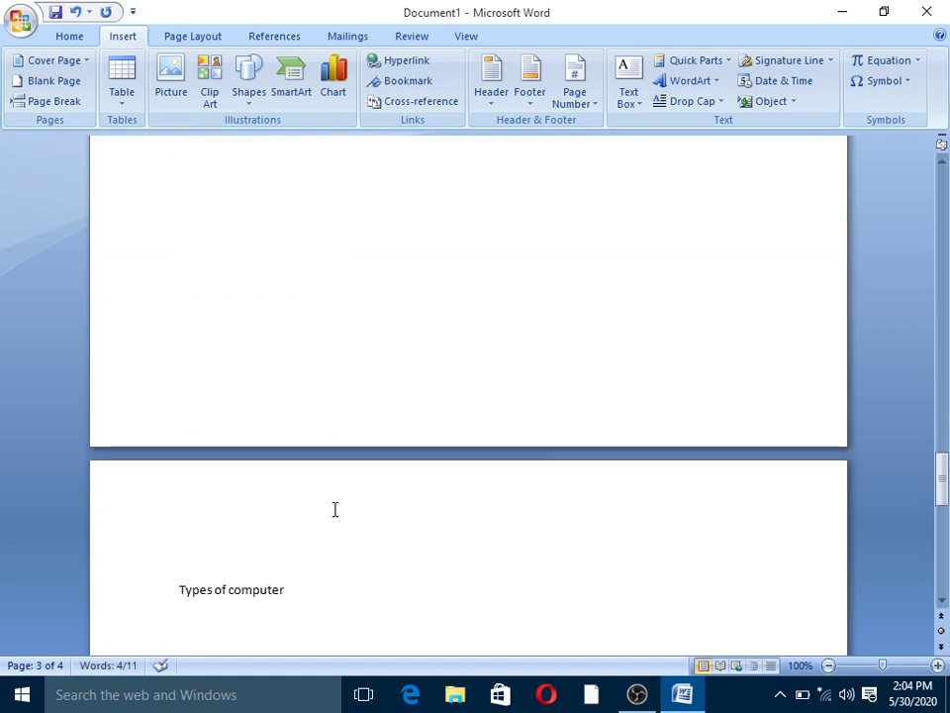
scroll(335, 509, down, 2)
scroll(335, 509, down, 2)
scroll(334, 509, down, 4)
scroll(335, 509, down, 3)
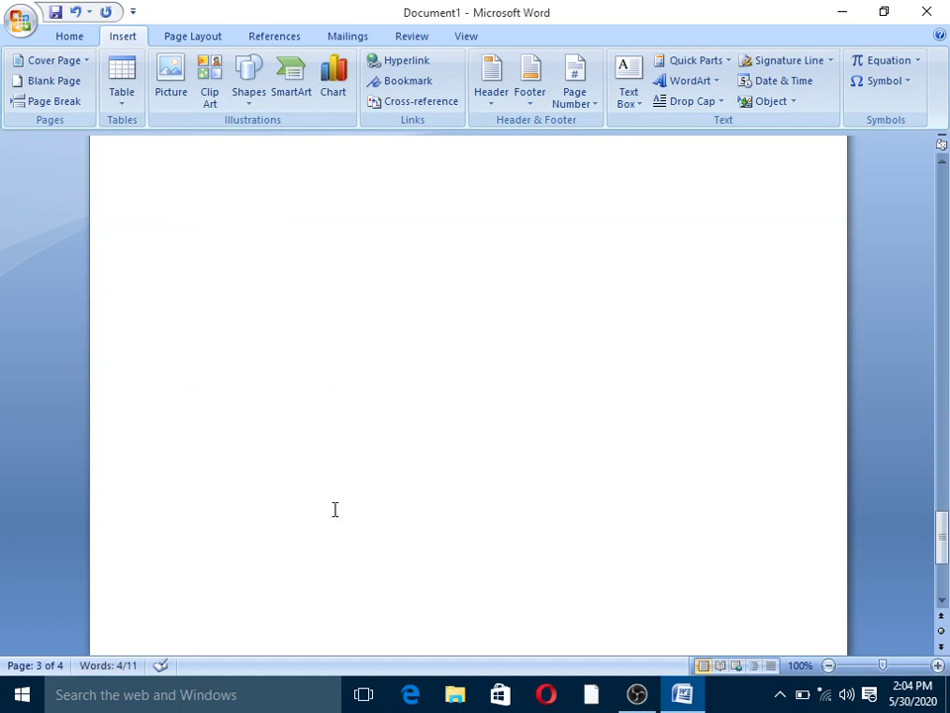
scroll(334, 509, up, 5)
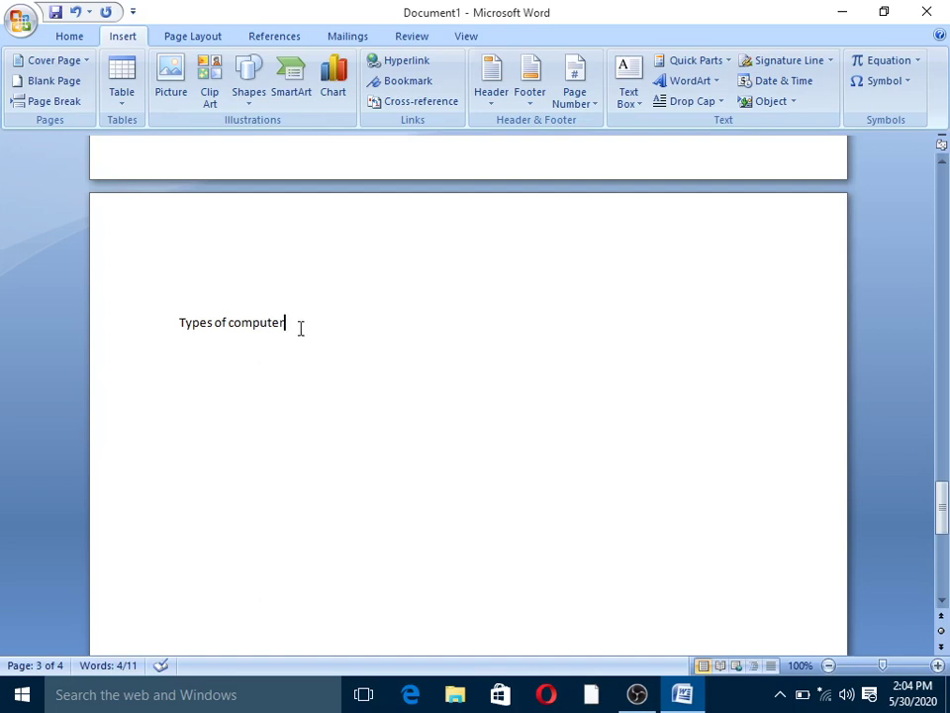
drag(301, 329, 181, 345)
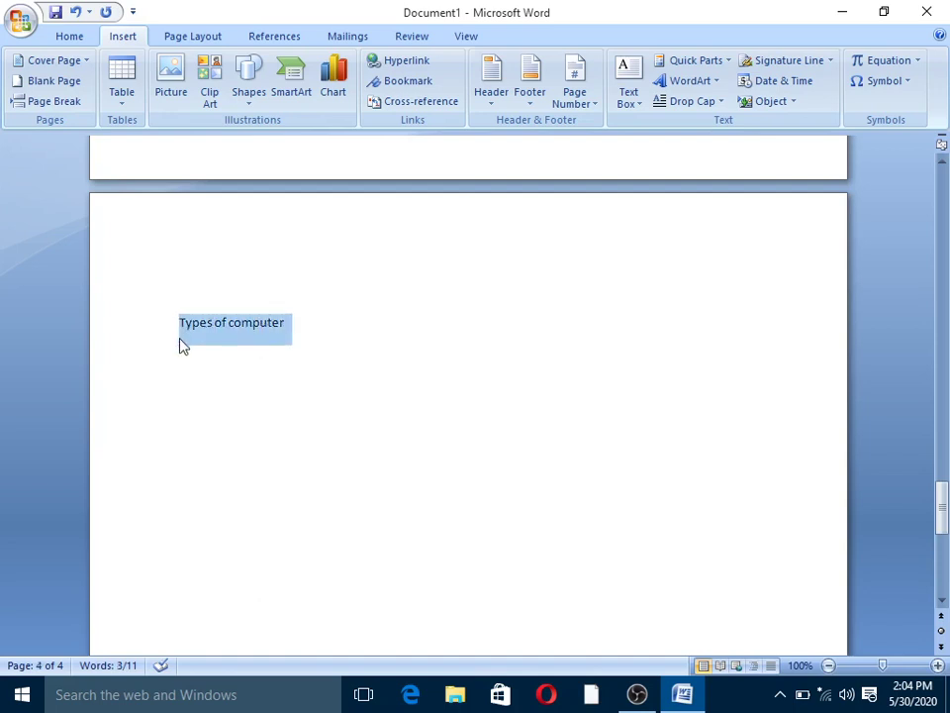
text(Micro)
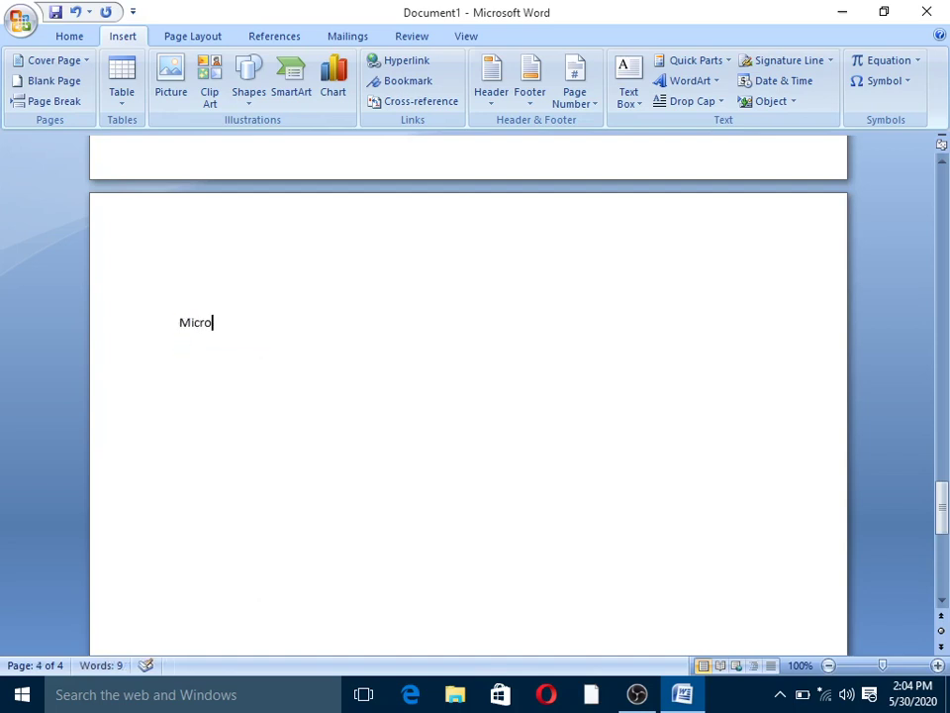
text(soft )
text(Excel)
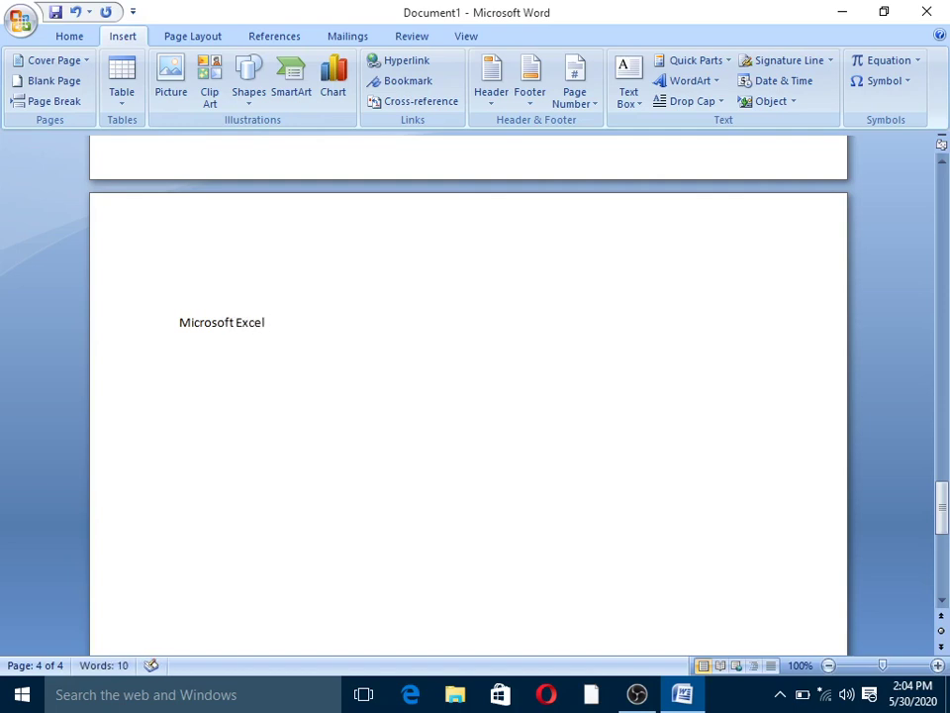
text( 2007)
Step: Put the insertion point on blank page 2 and bring up the Insert Table grid
scroll(310, 462, up, 5)
scroll(310, 462, up, 3)
scroll(310, 463, up, 3)
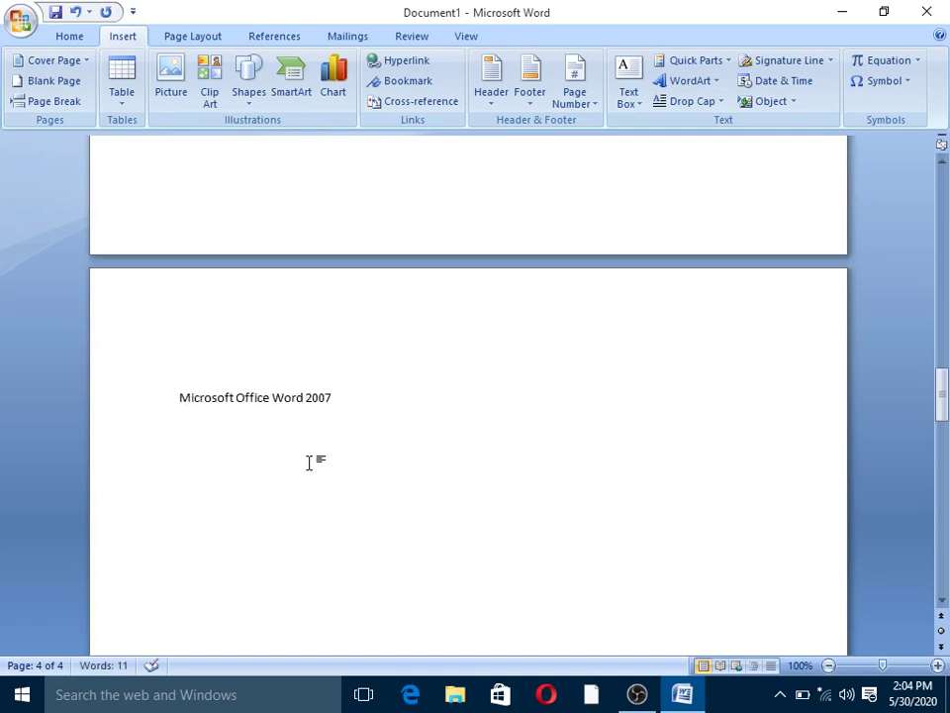
scroll(310, 462, up, 2)
scroll(310, 457, up, 2)
scroll(311, 455, up, 4)
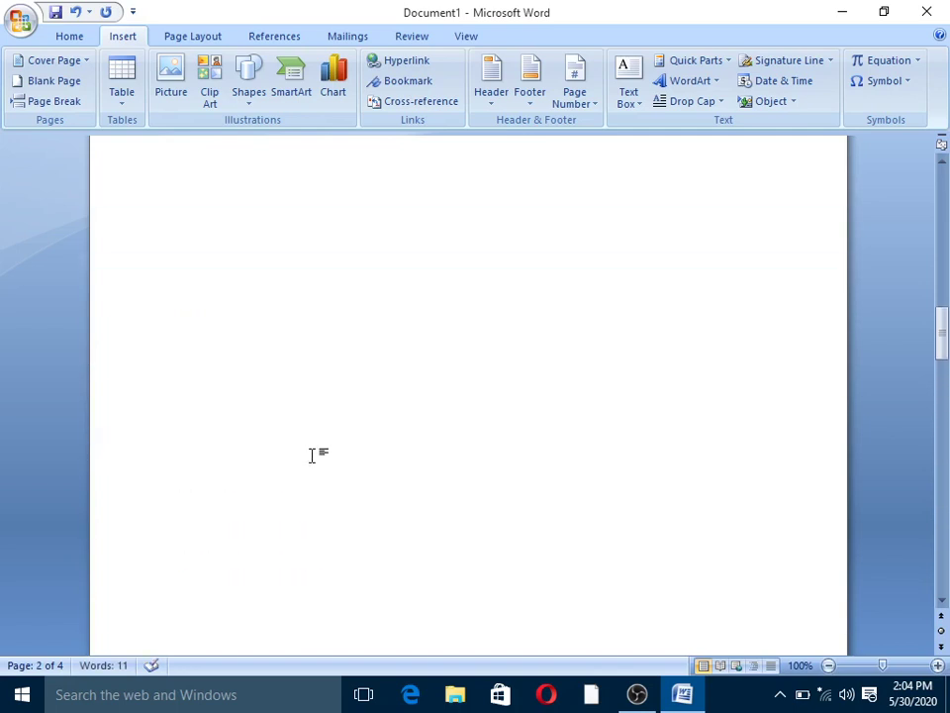
scroll(313, 455, up, 3)
scroll(313, 456, up, 3)
scroll(312, 455, down, 3)
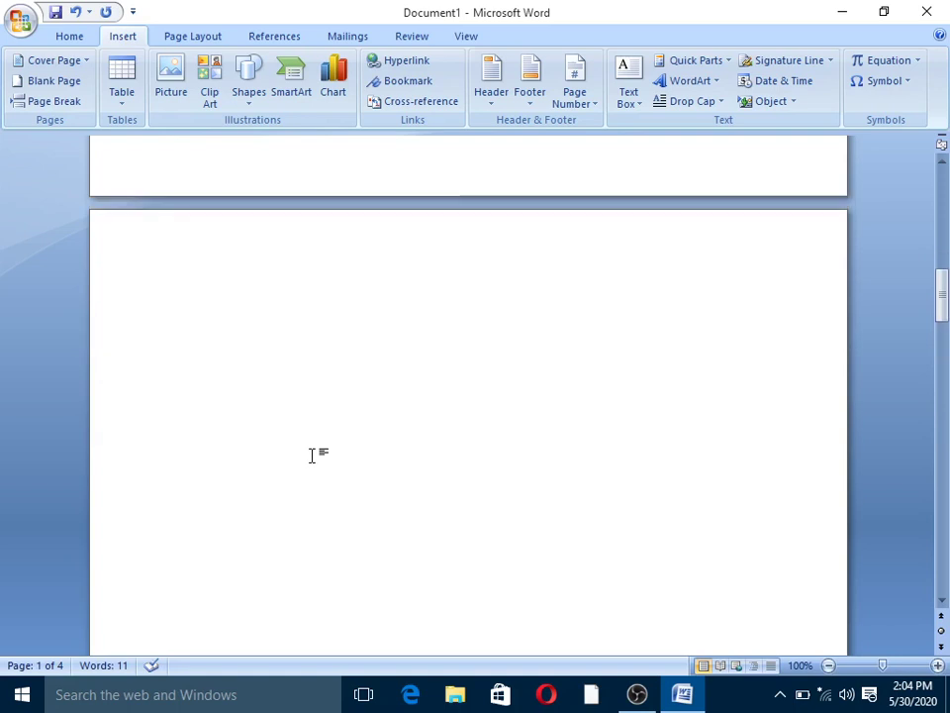
click(329, 354)
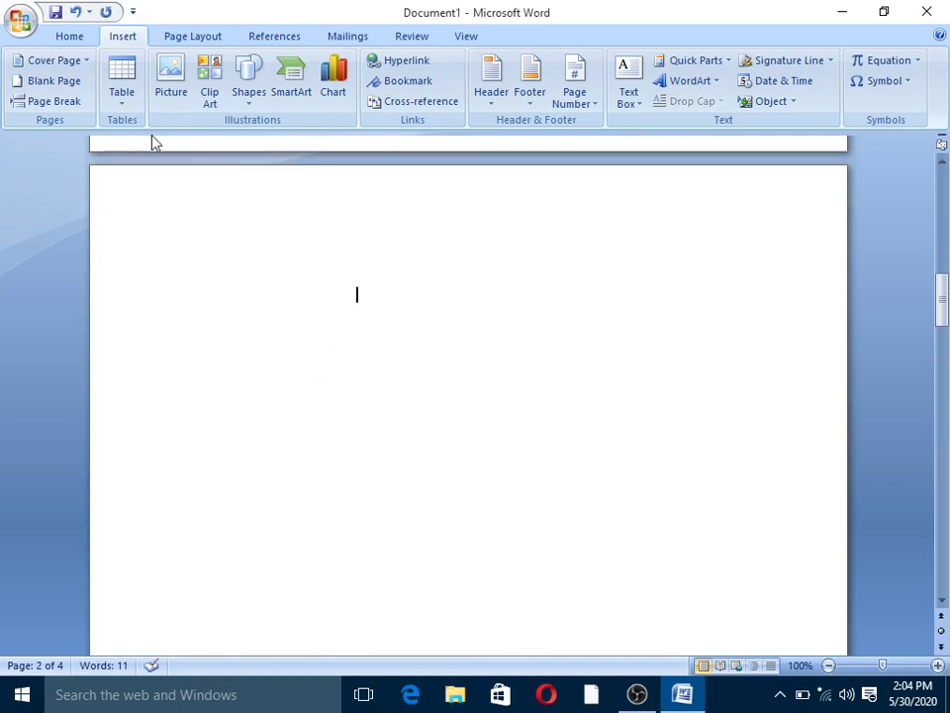
click(120, 84)
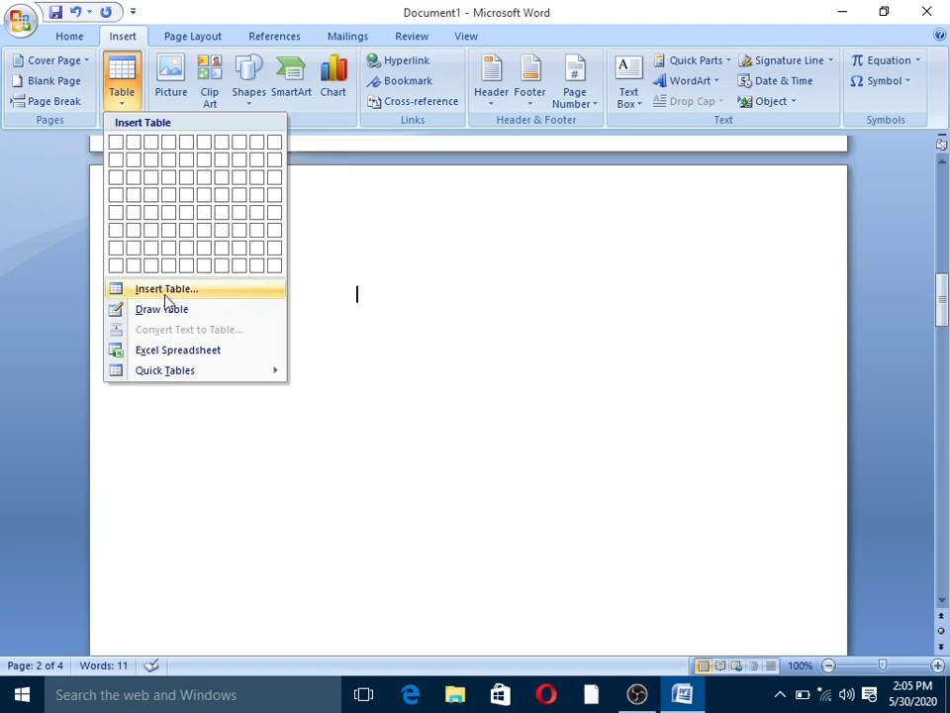
Step: Insert a 3-column, 1-row table, move it to the top of page 2, and click its first cell
click(154, 146)
scroll(273, 222, down, 5)
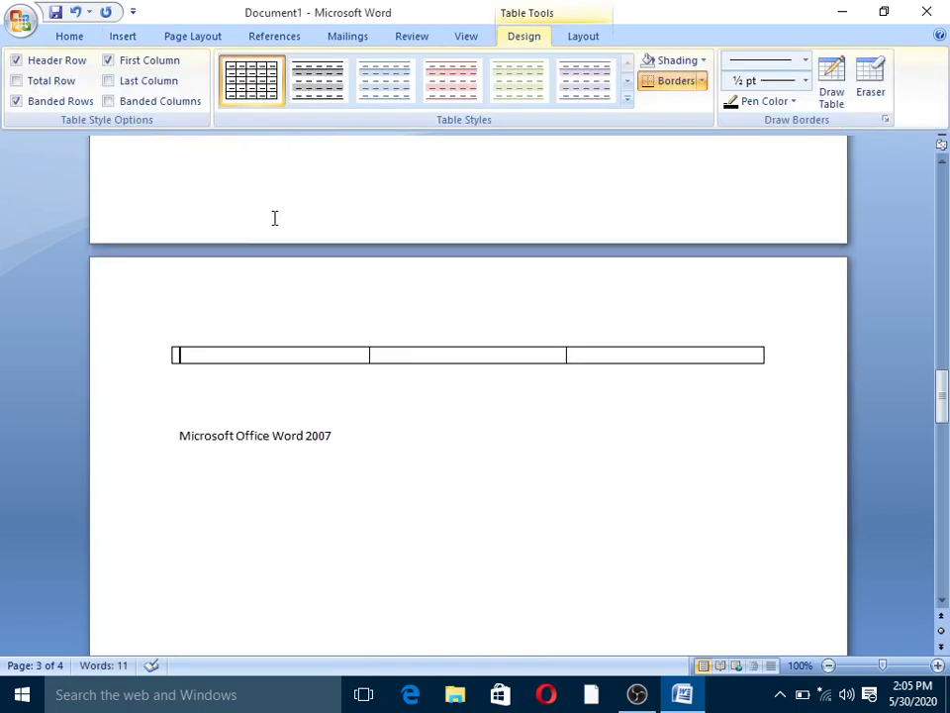
scroll(274, 218, up, 3)
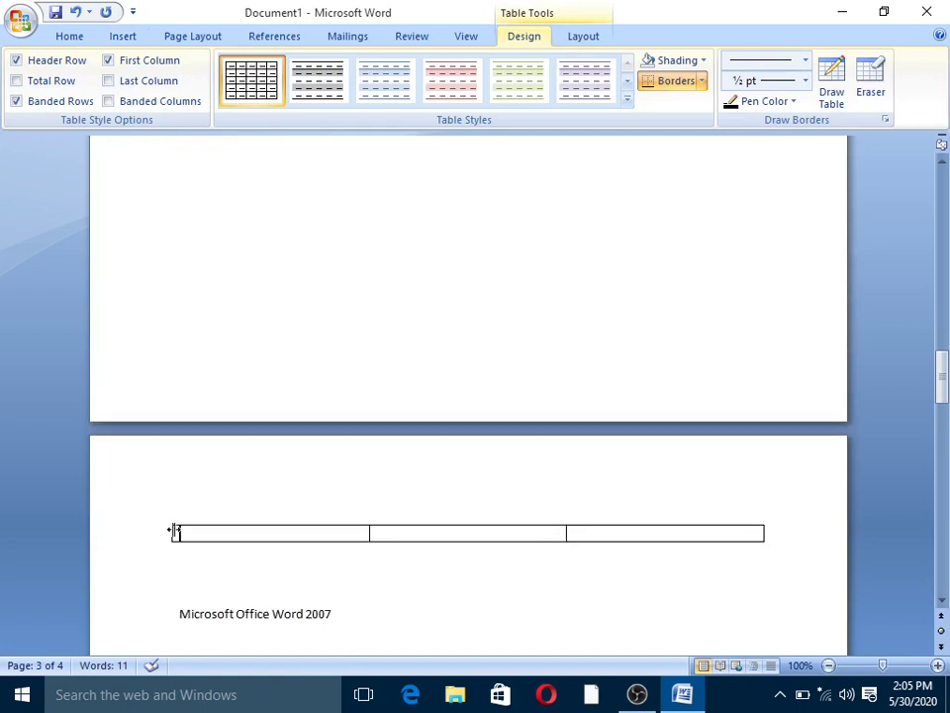
drag(166, 521, 161, 261)
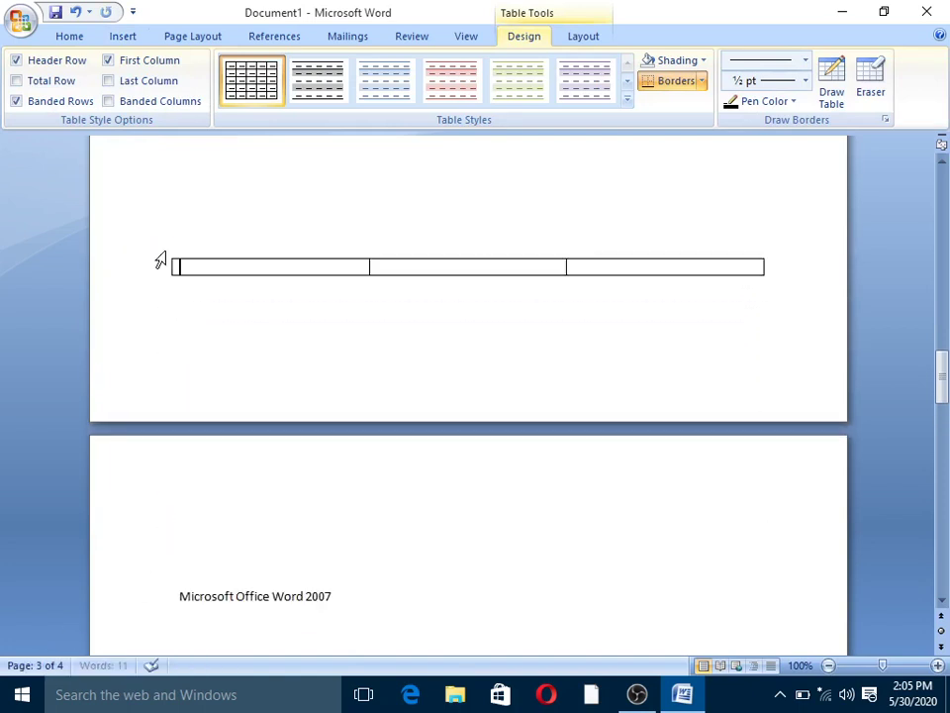
scroll(159, 297, up, 6)
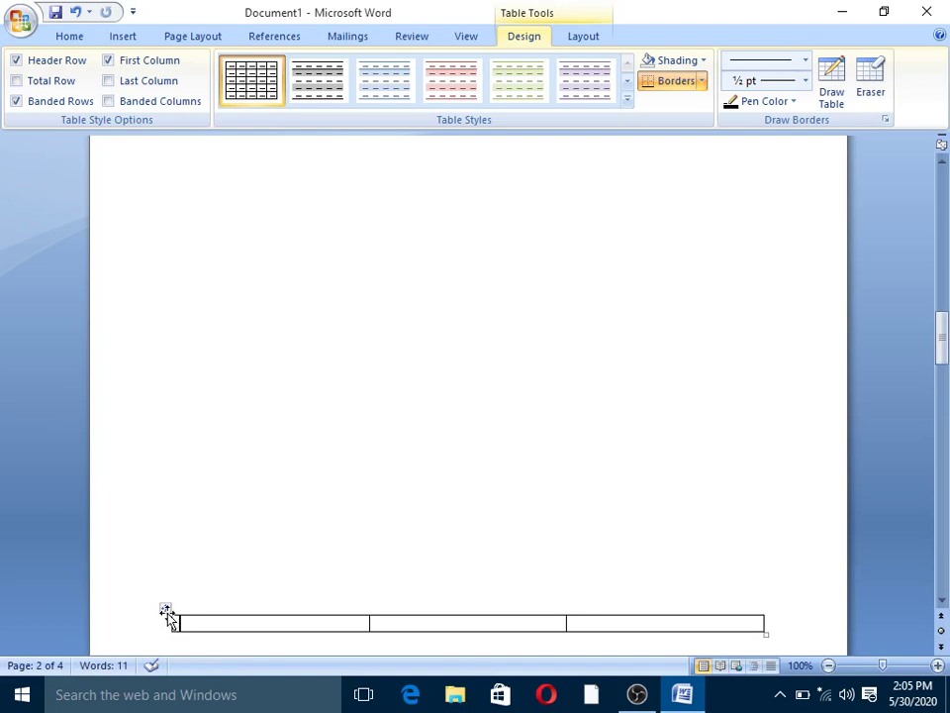
drag(165, 613, 184, 191)
scroll(182, 221, up, 3)
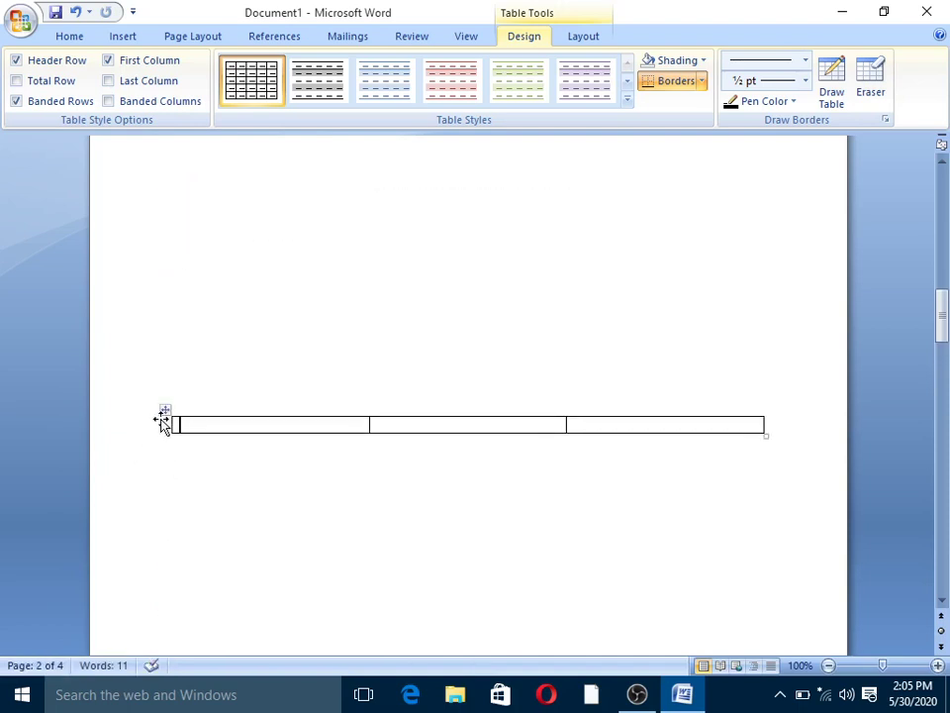
drag(163, 421, 141, 205)
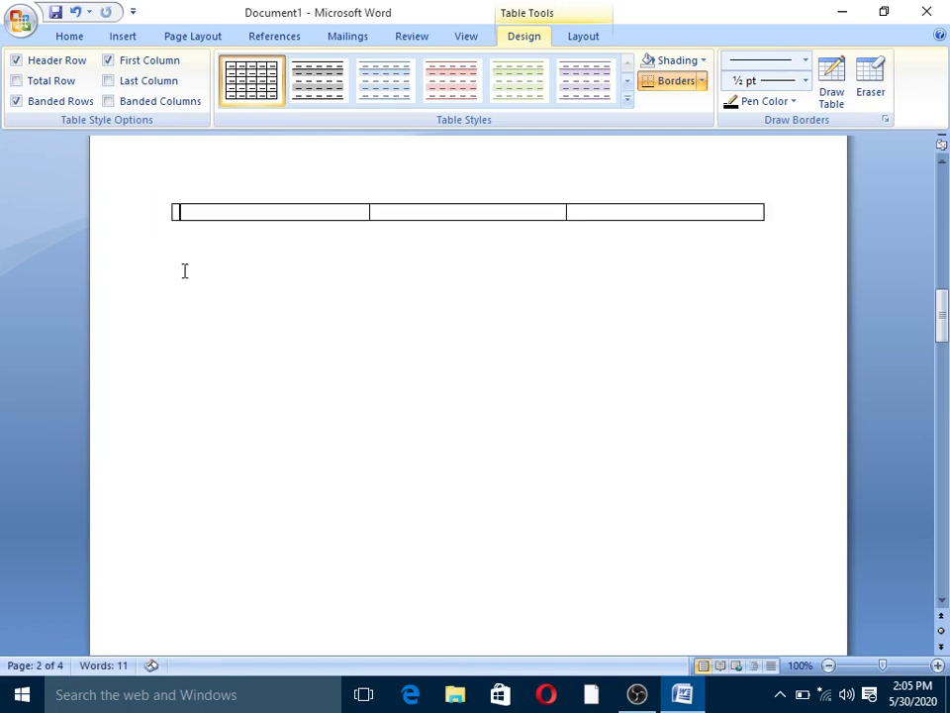
scroll(184, 271, up, 3)
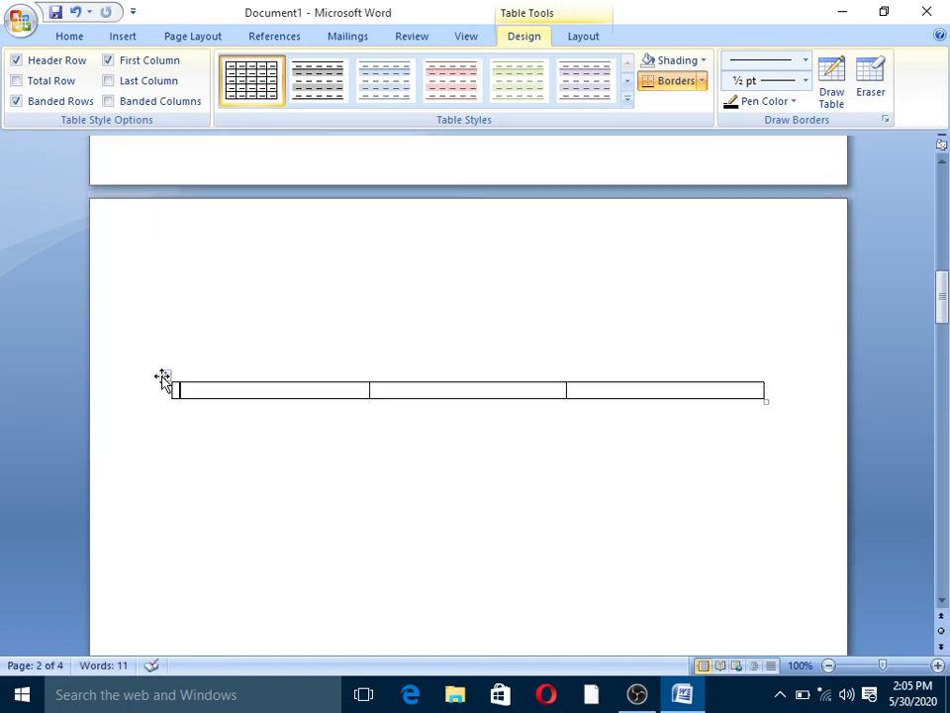
click(160, 375)
key(Up)
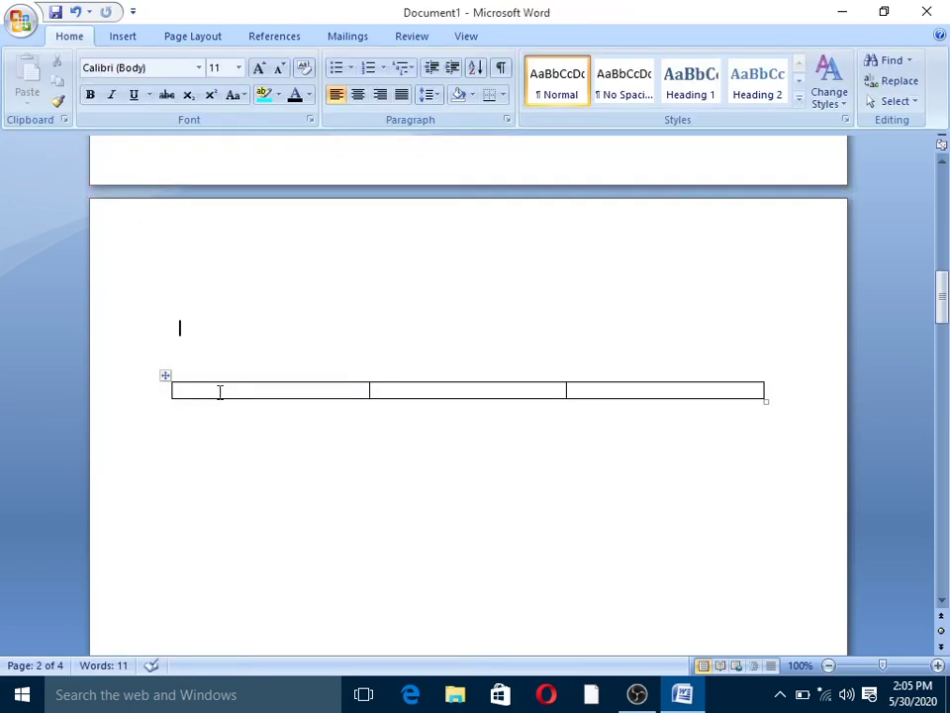
click(219, 392)
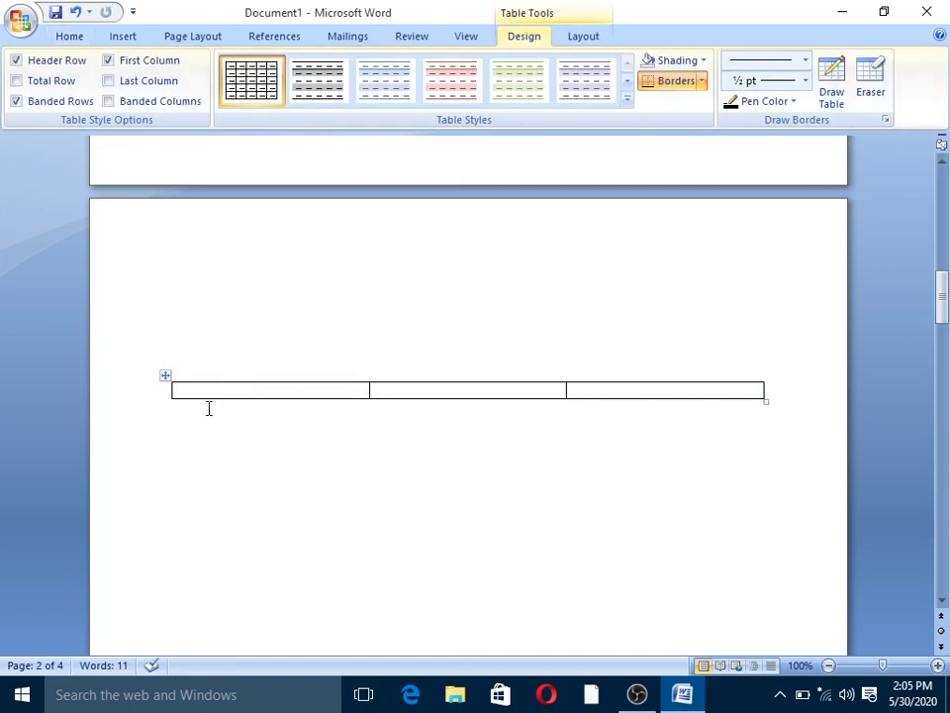
Step: Type the table headers SL_no, Lesson and Page number
text(SL_)
text(no)
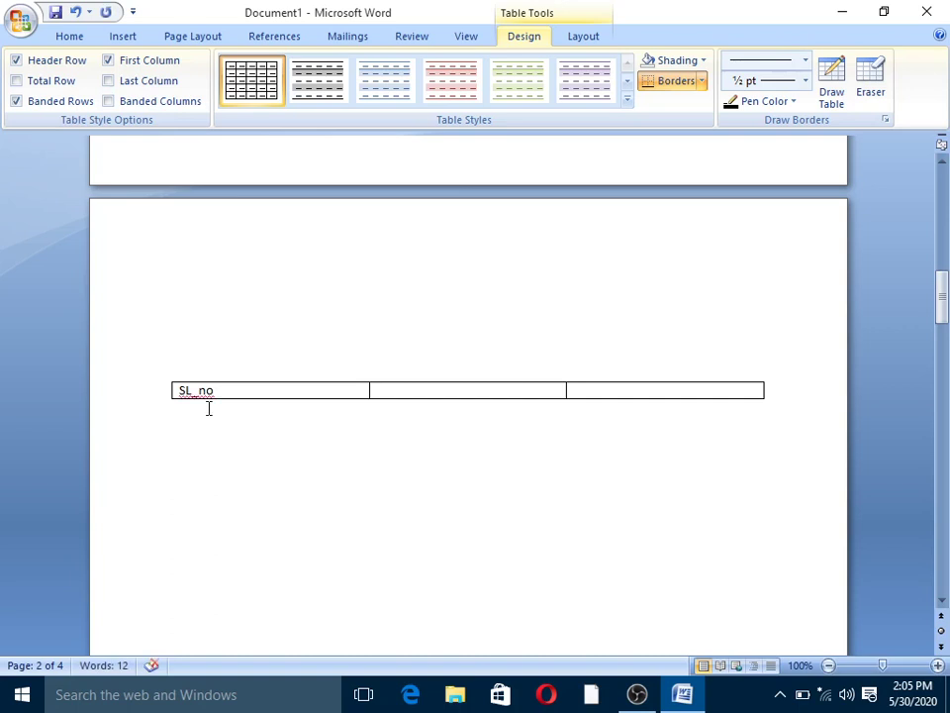
key(Tab)
text(Leso)
text(son)
click(575, 390)
text(Page)
text( number)
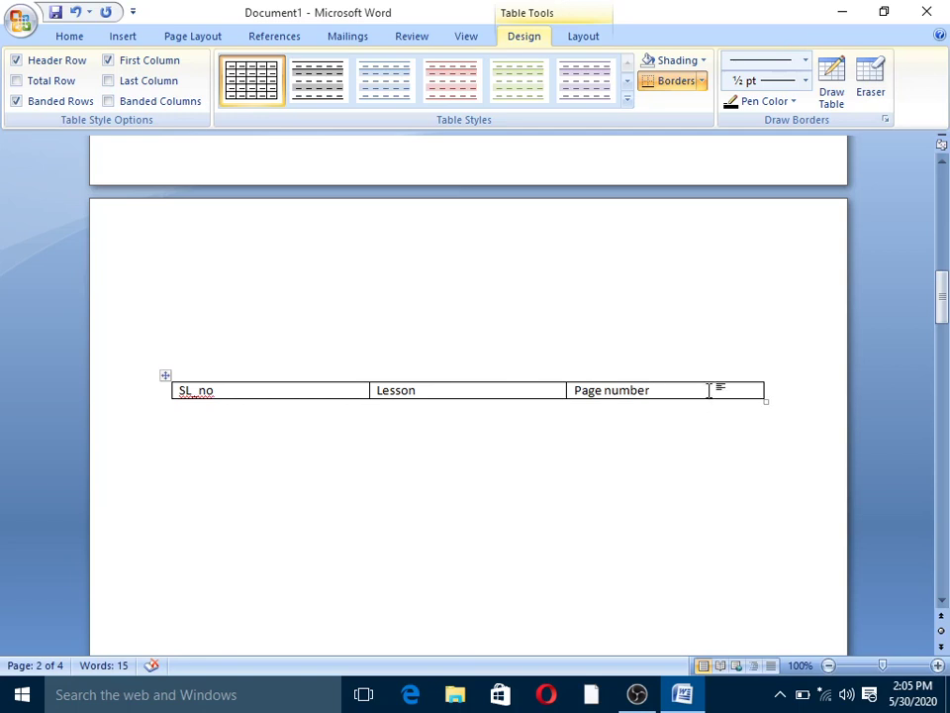
Step: Add a second table row and number it 1 in the SL_no column
key(Tab)
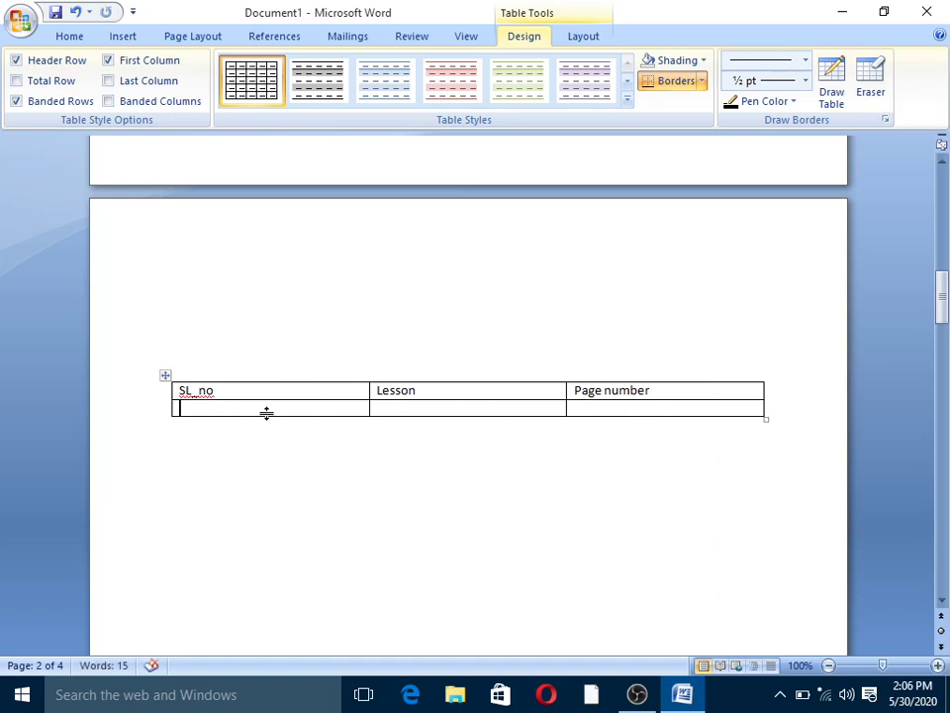
text(1)
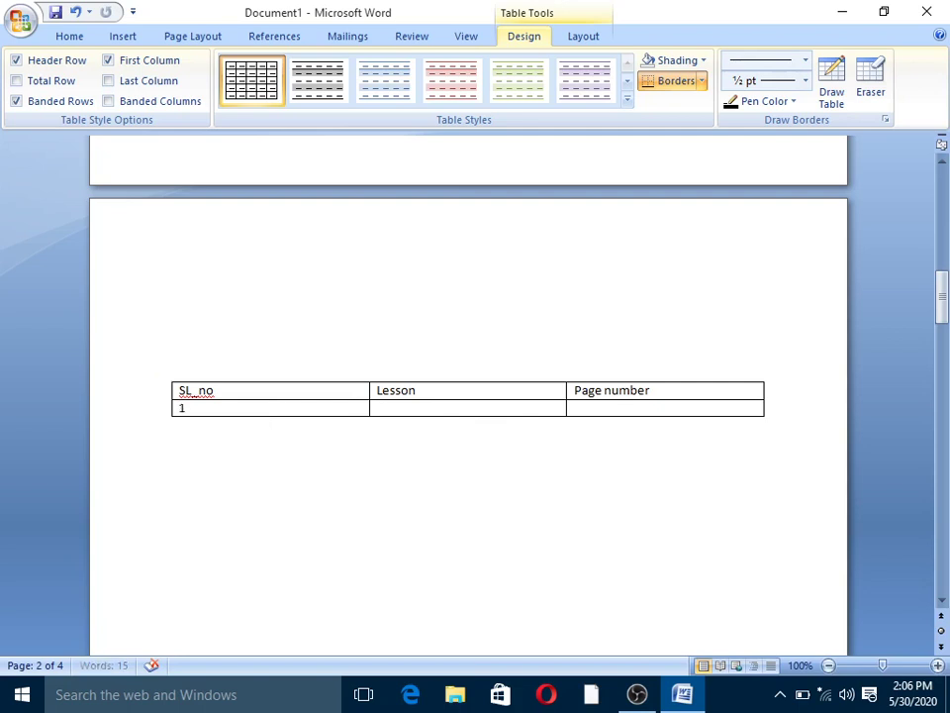
click(417, 410)
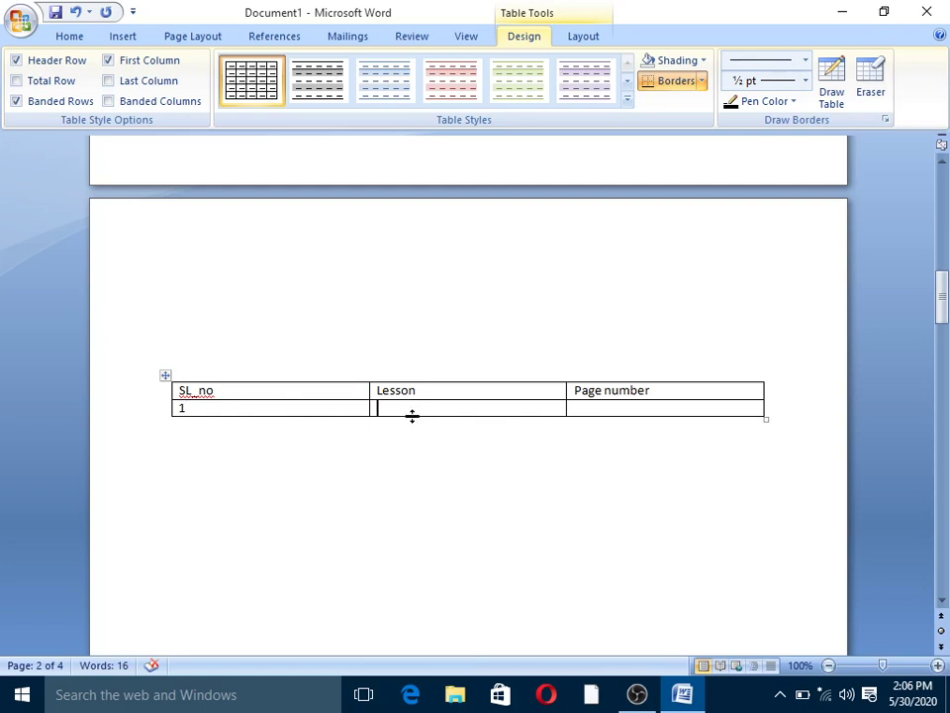
click(123, 38)
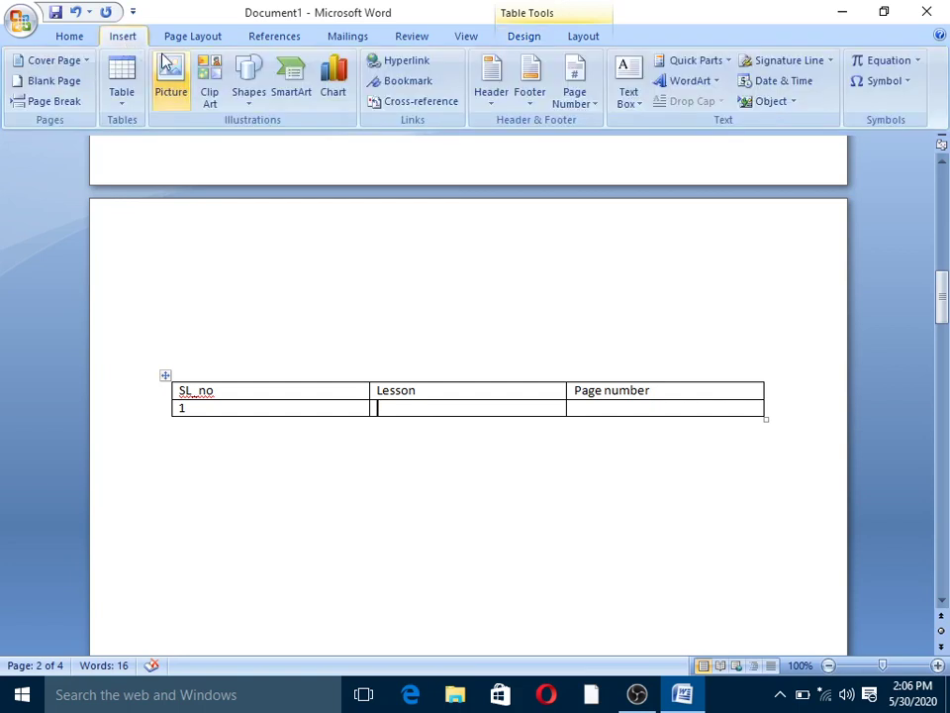
click(419, 103)
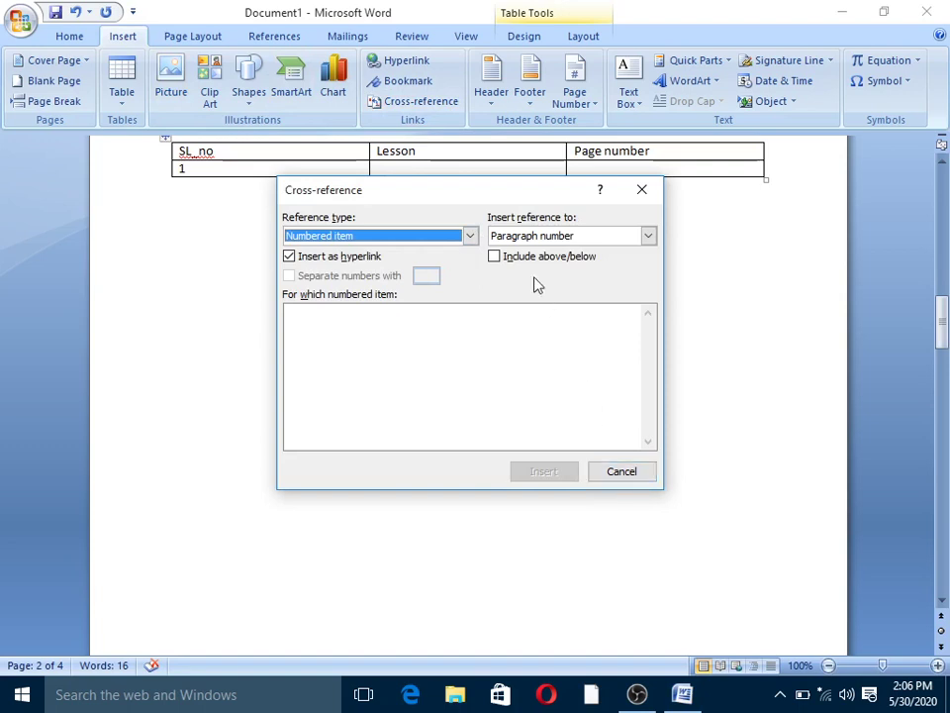
click(639, 480)
scroll(619, 402, up, 2)
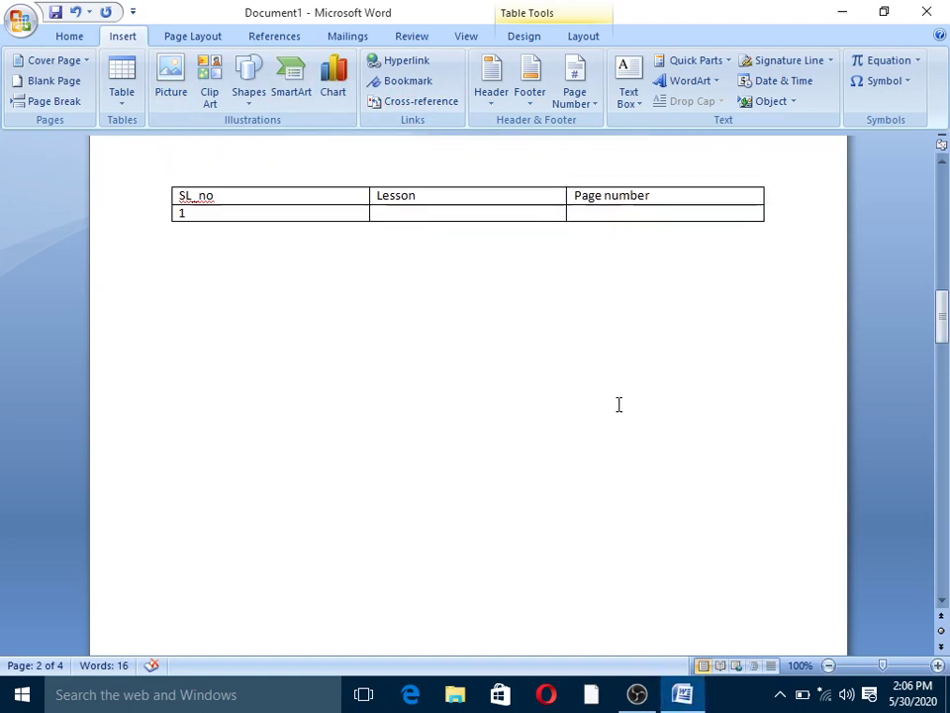
scroll(620, 399, down, 2)
scroll(619, 399, down, 3)
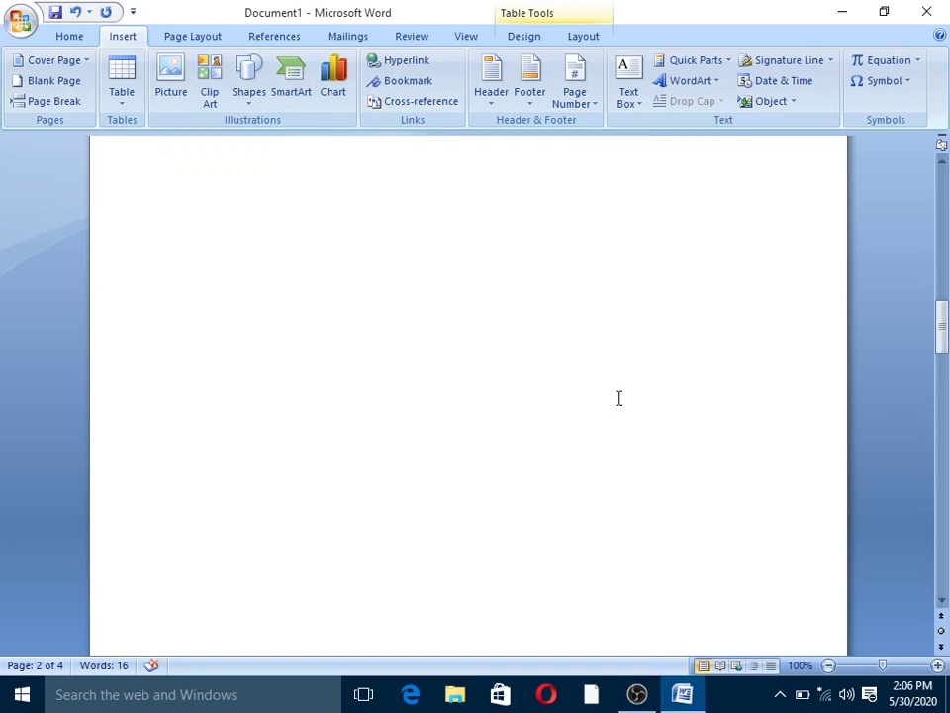
scroll(620, 399, up, 4)
Step: Add a Heading 1 line above the table and make 'Microsoft Office Word 2007' Heading 1
click(65, 36)
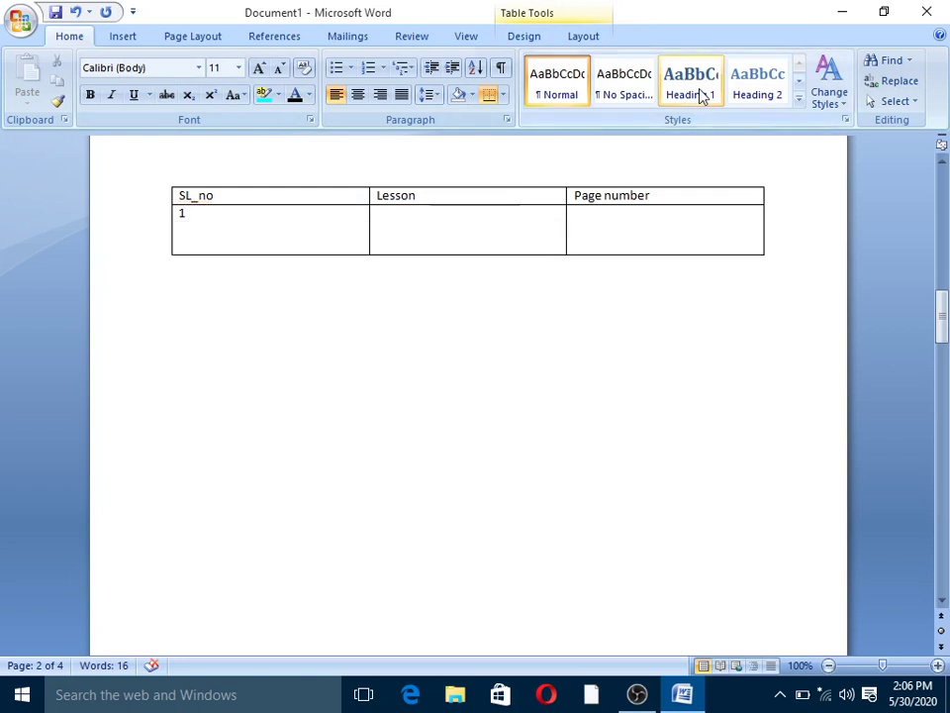
key(Return)
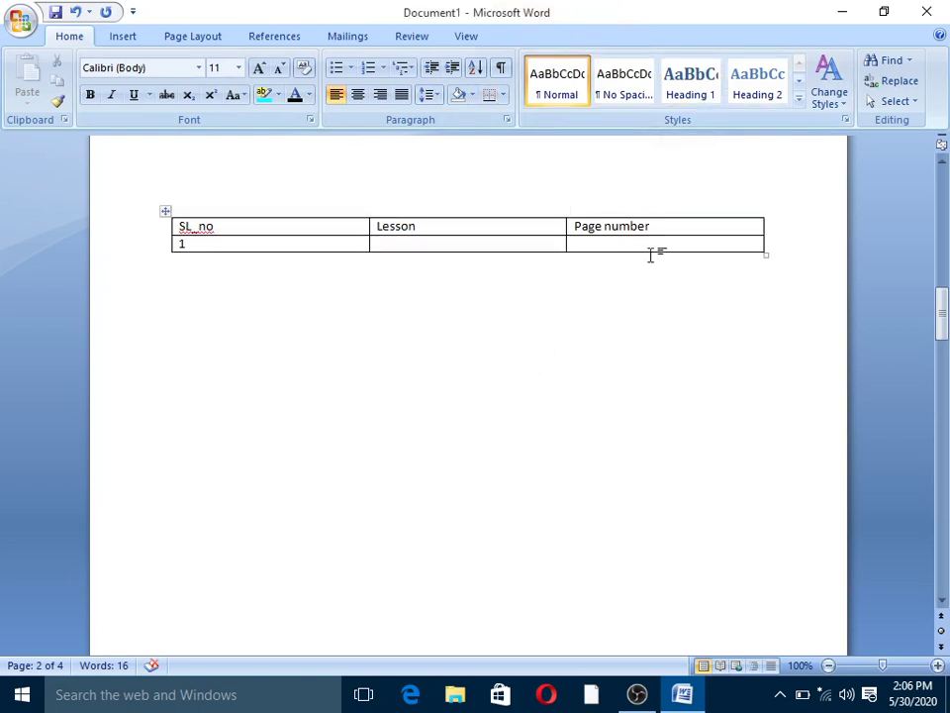
click(690, 94)
scroll(566, 330, down, 5)
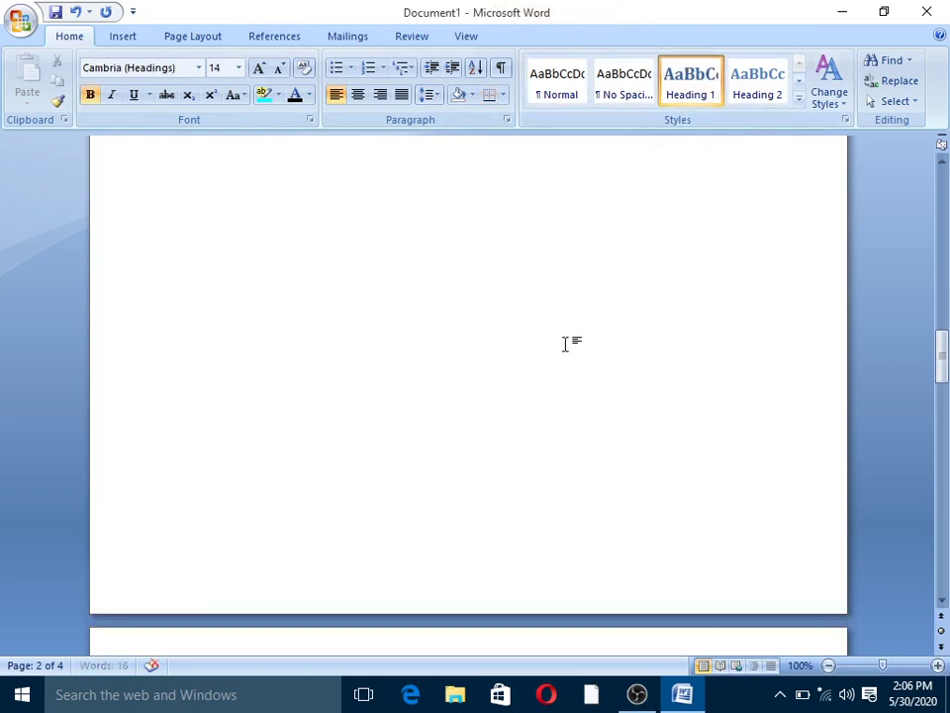
scroll(566, 333, down, 5)
click(183, 400)
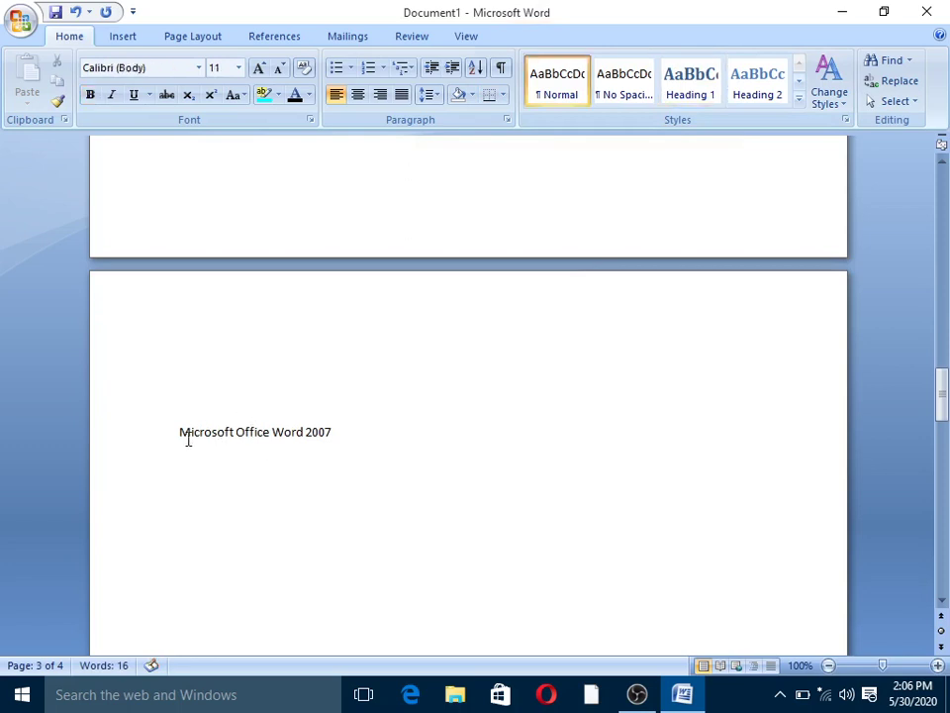
drag(188, 438, 336, 436)
click(691, 96)
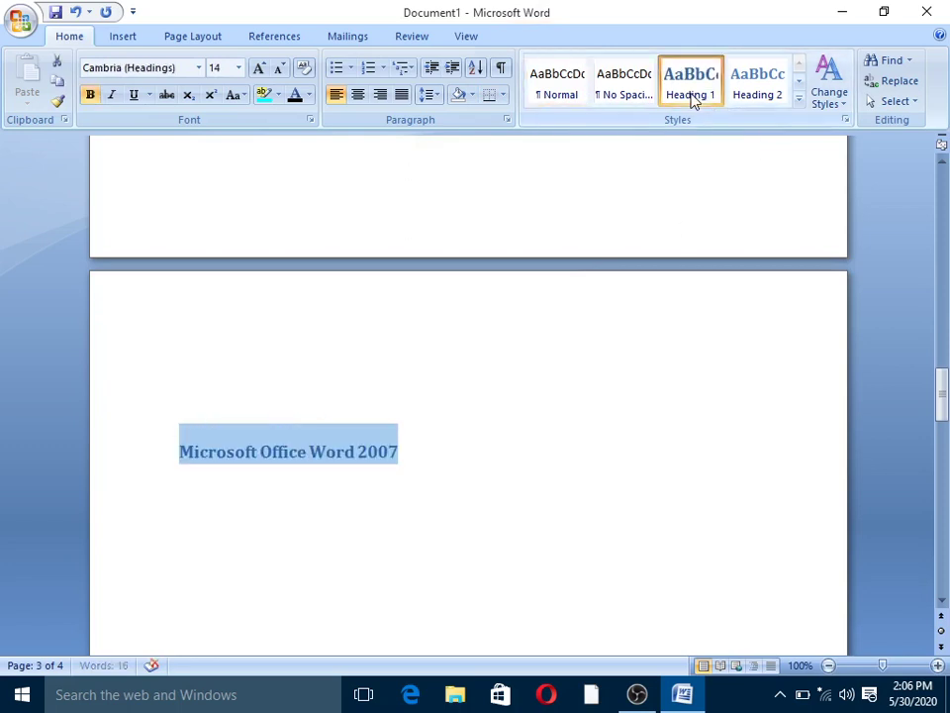
Step: Apply Heading 1 to the 'Microsoft Excel 2007' line
scroll(568, 347, down, 3)
scroll(567, 348, down, 6)
scroll(568, 350, down, 6)
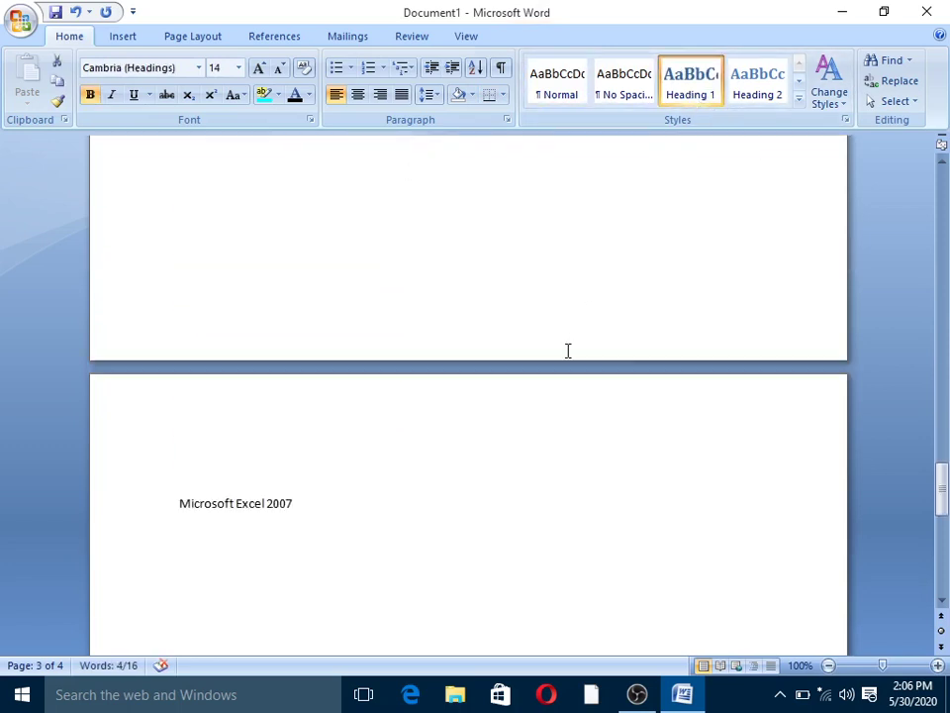
scroll(569, 351, down, 3)
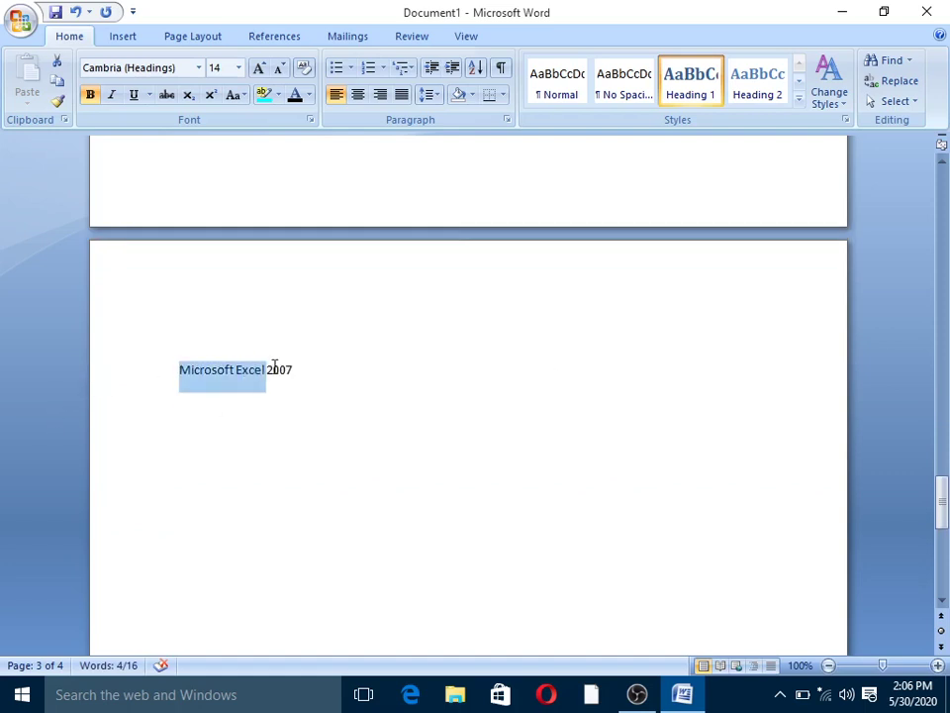
drag(183, 369, 293, 371)
click(690, 89)
click(490, 360)
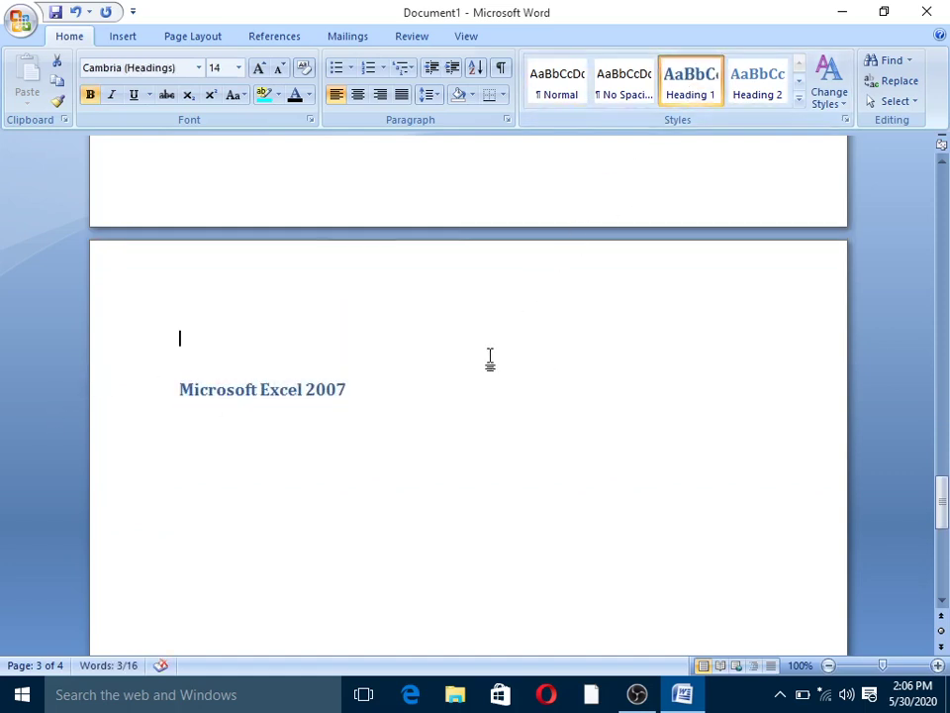
scroll(490, 360, up, 6)
scroll(490, 360, up, 12)
scroll(490, 360, up, 3)
Step: Return to the page-2 table and place the cursor in row 1's Lesson cell
scroll(490, 360, up, 9)
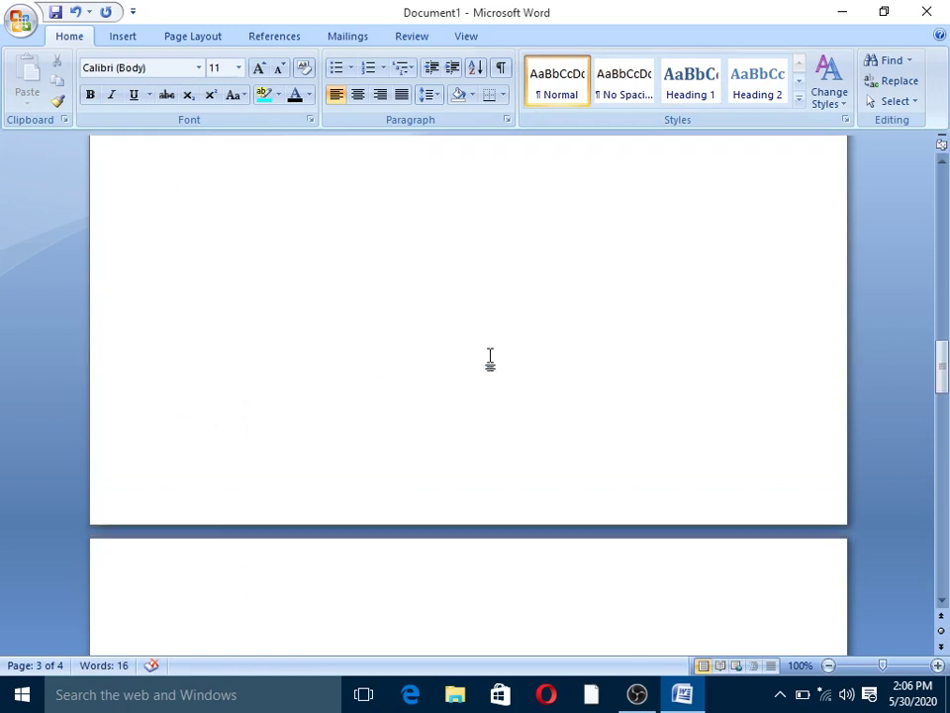
scroll(490, 361, up, 5)
scroll(490, 360, up, 5)
scroll(488, 356, up, 1)
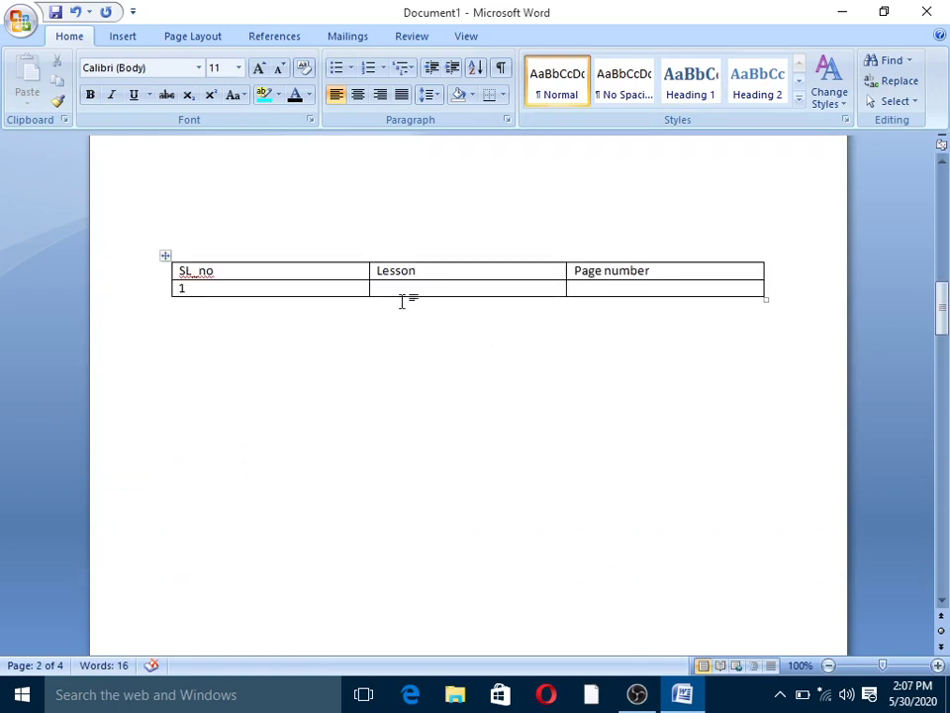
scroll(426, 327, down, 10)
scroll(445, 446, down, 15)
scroll(447, 443, up, 5)
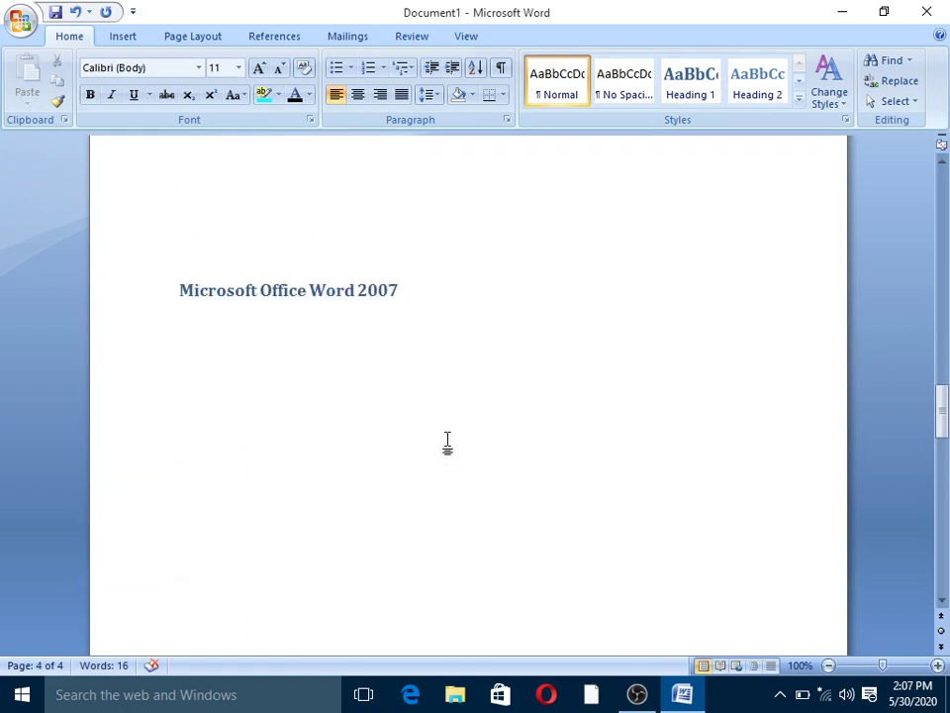
scroll(449, 439, up, 3)
scroll(449, 439, up, 10)
scroll(447, 442, up, 7)
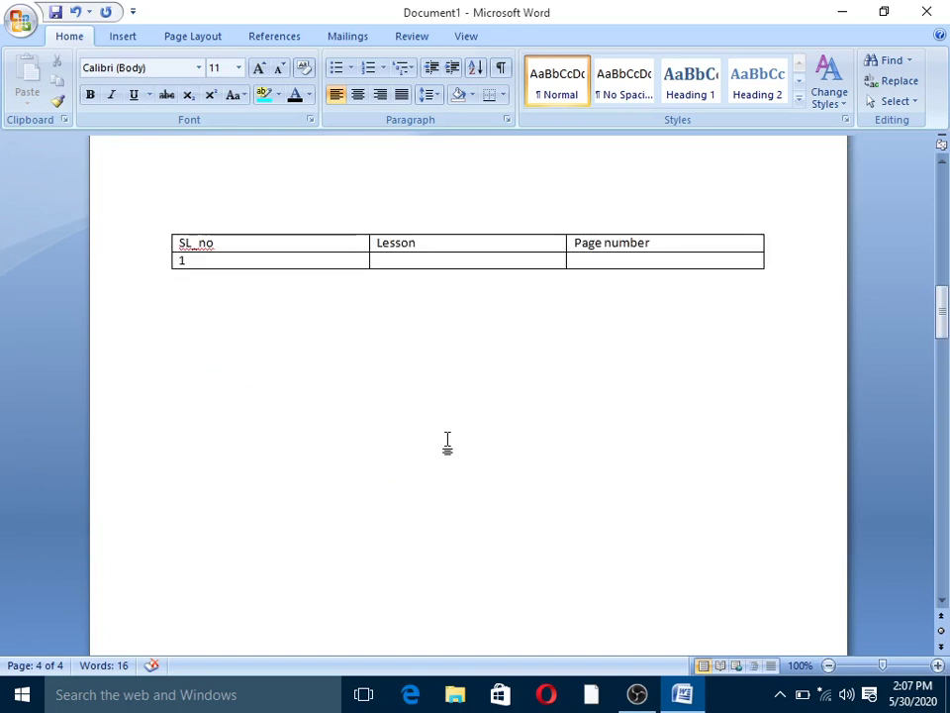
click(417, 262)
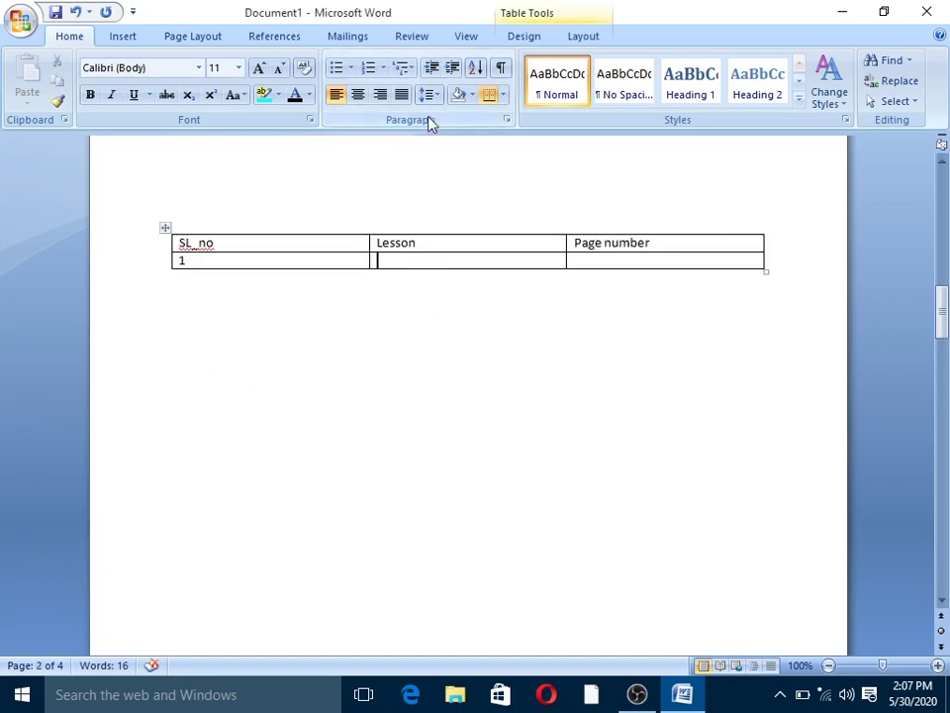
Step: Insert a Heading cross-reference to 'Microsoft Office Word 2007' into row 1's Lesson cell
click(121, 37)
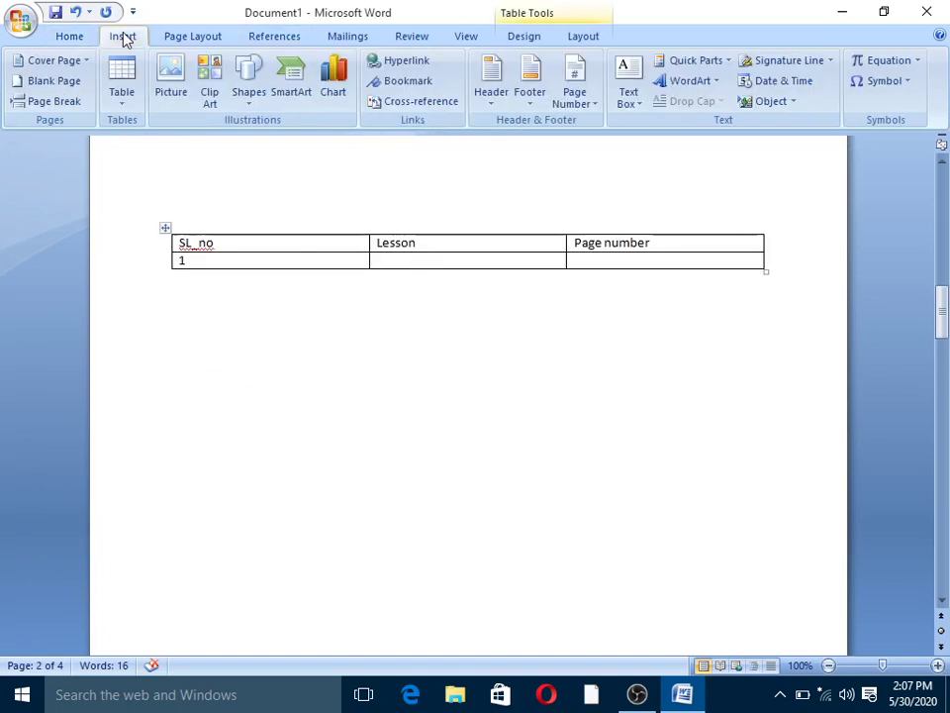
click(424, 103)
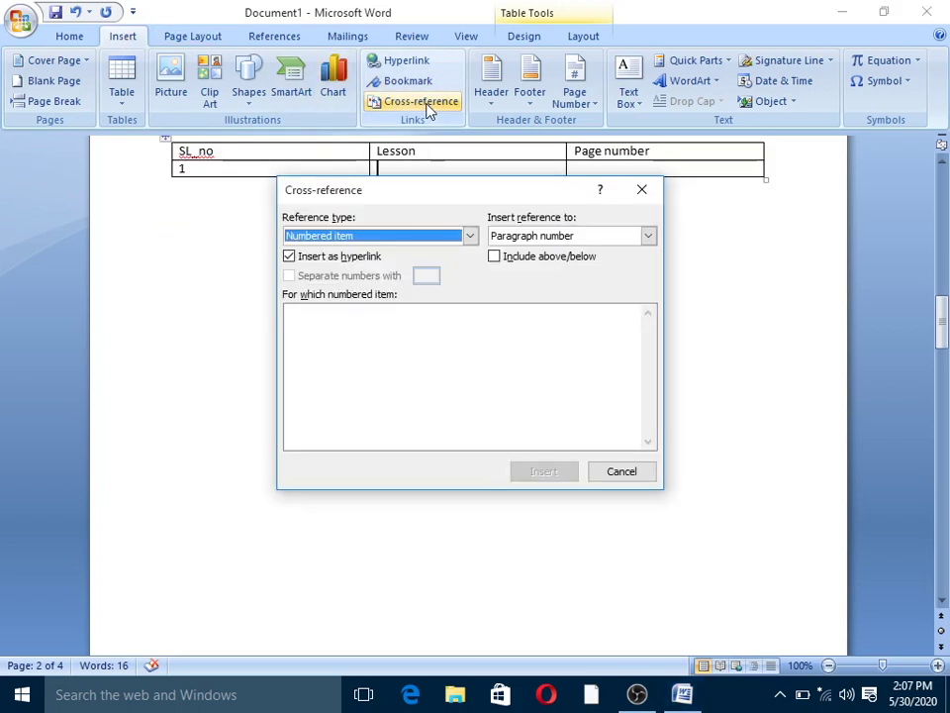
click(470, 235)
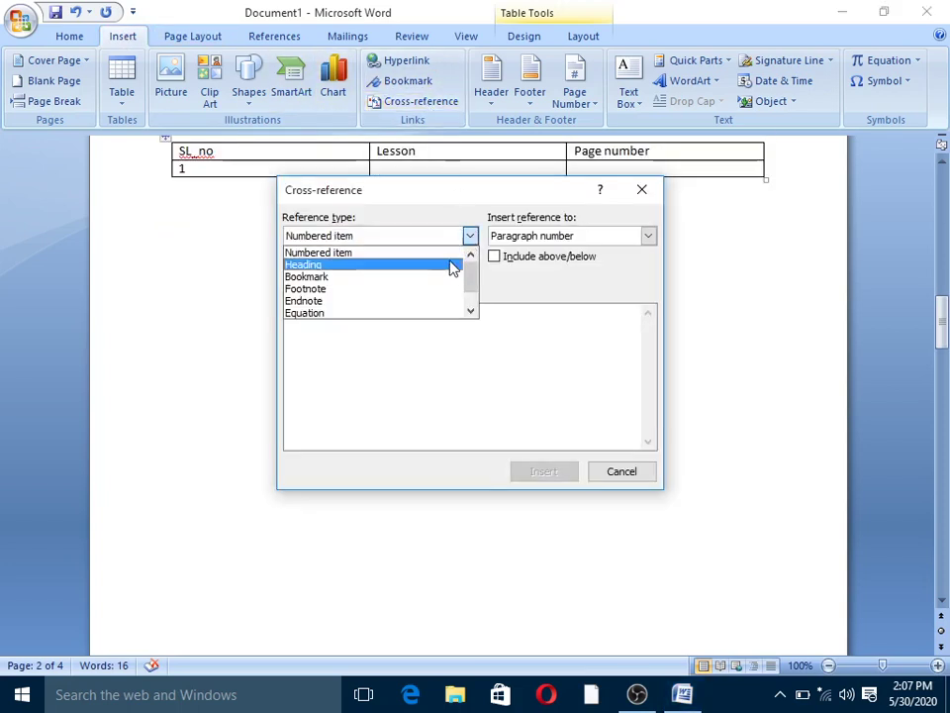
click(450, 266)
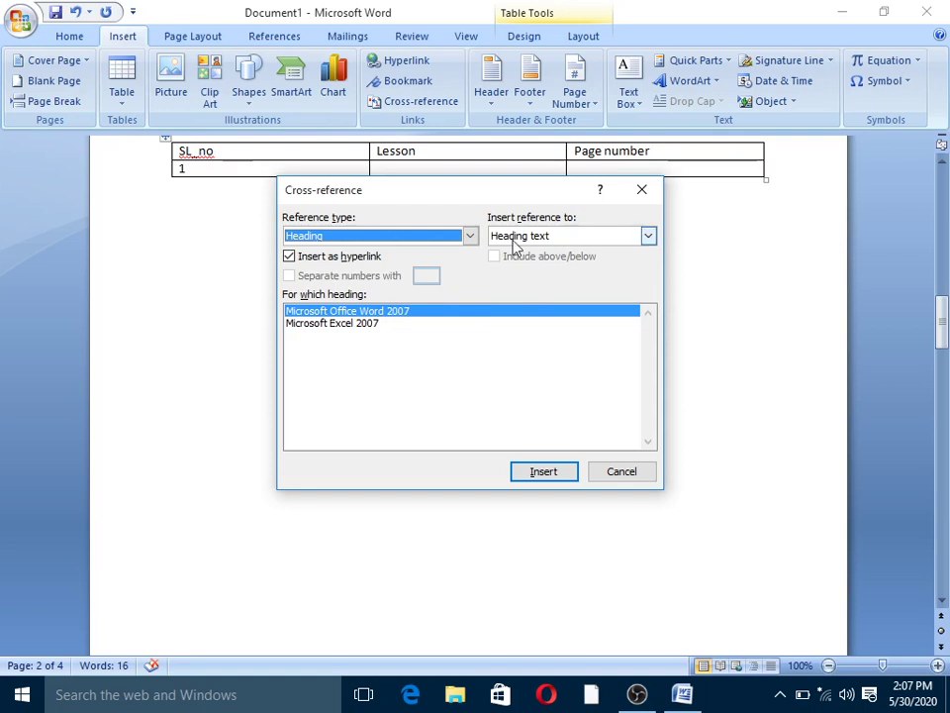
click(551, 477)
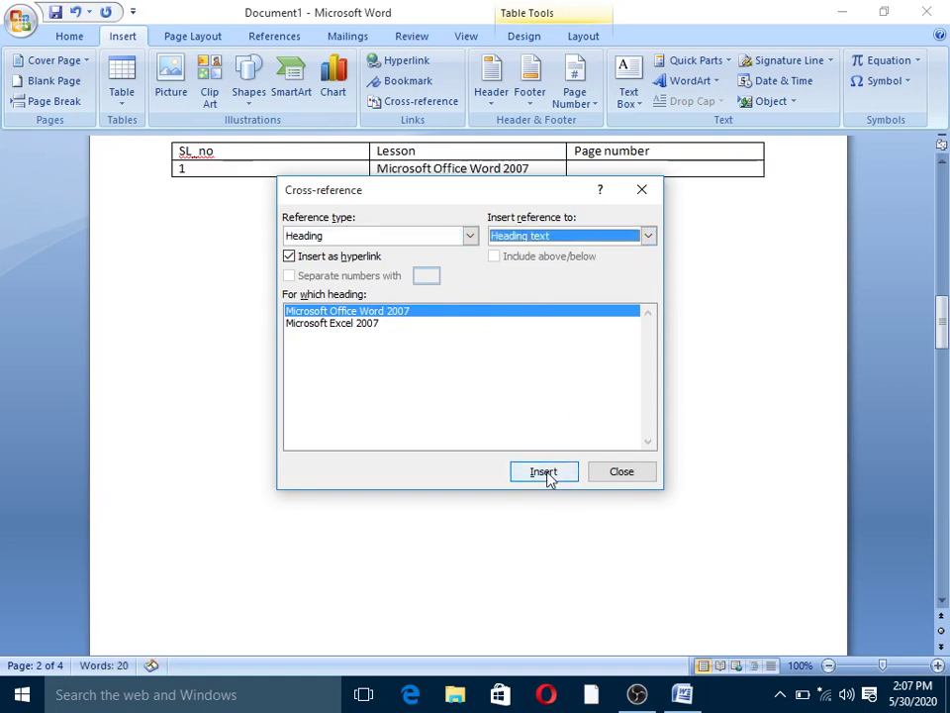
click(622, 472)
scroll(665, 373, up, 3)
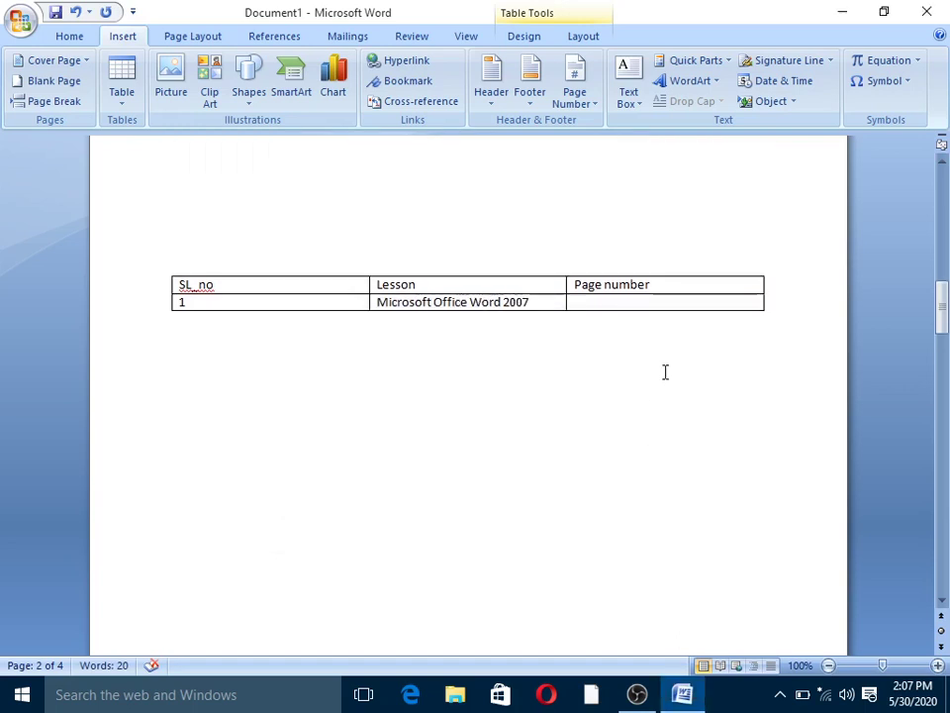
click(644, 307)
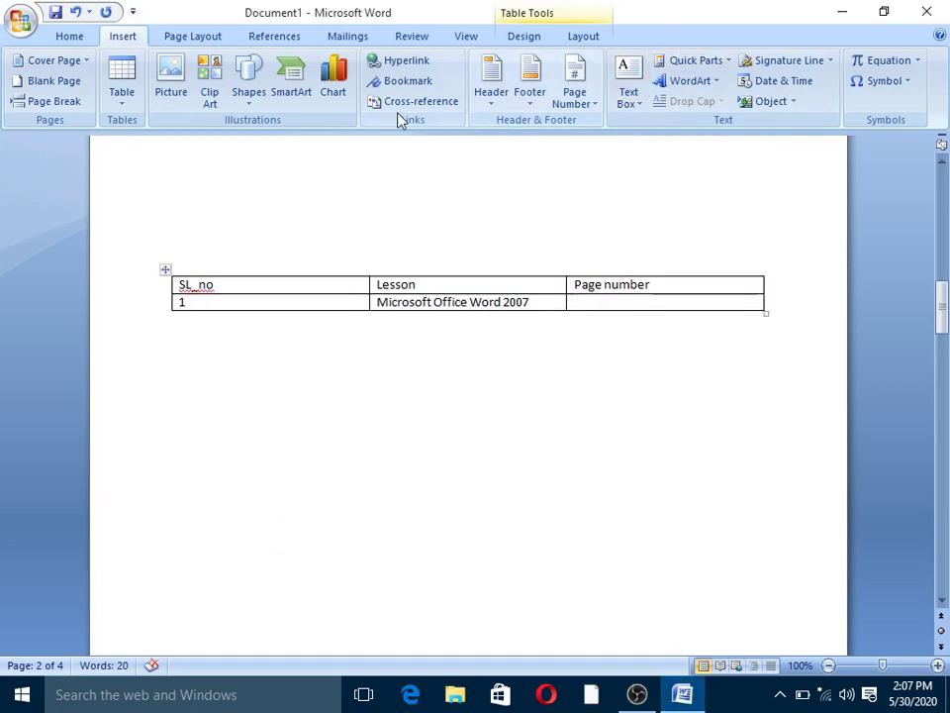
Step: Insert a page-number cross-reference to the Word 2007 heading in row 1's Page number cell, showing 33
click(444, 102)
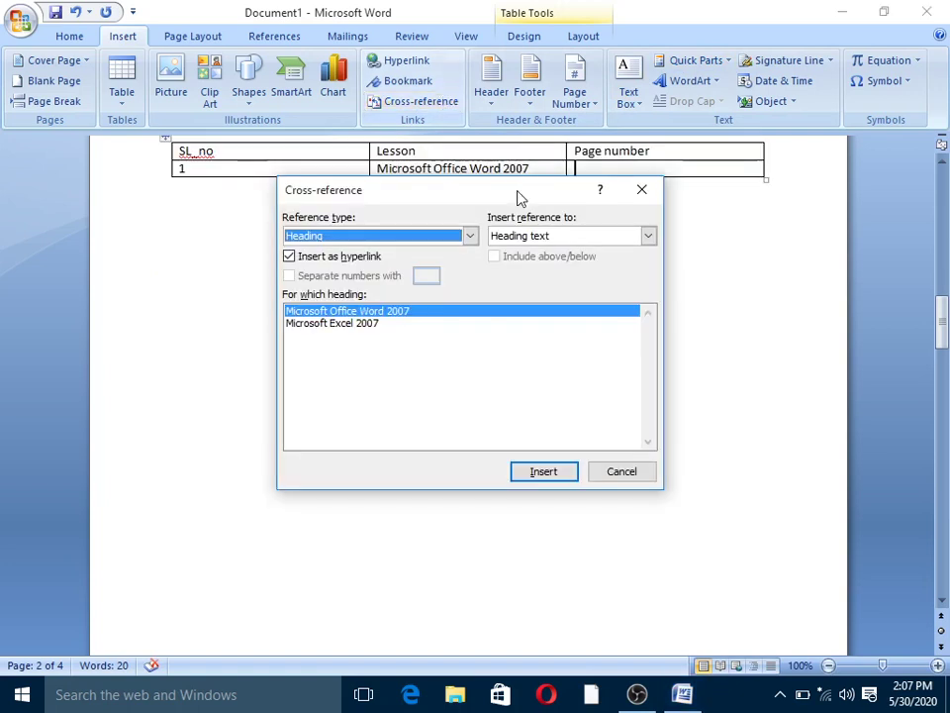
click(469, 235)
scroll(431, 288, down, 1)
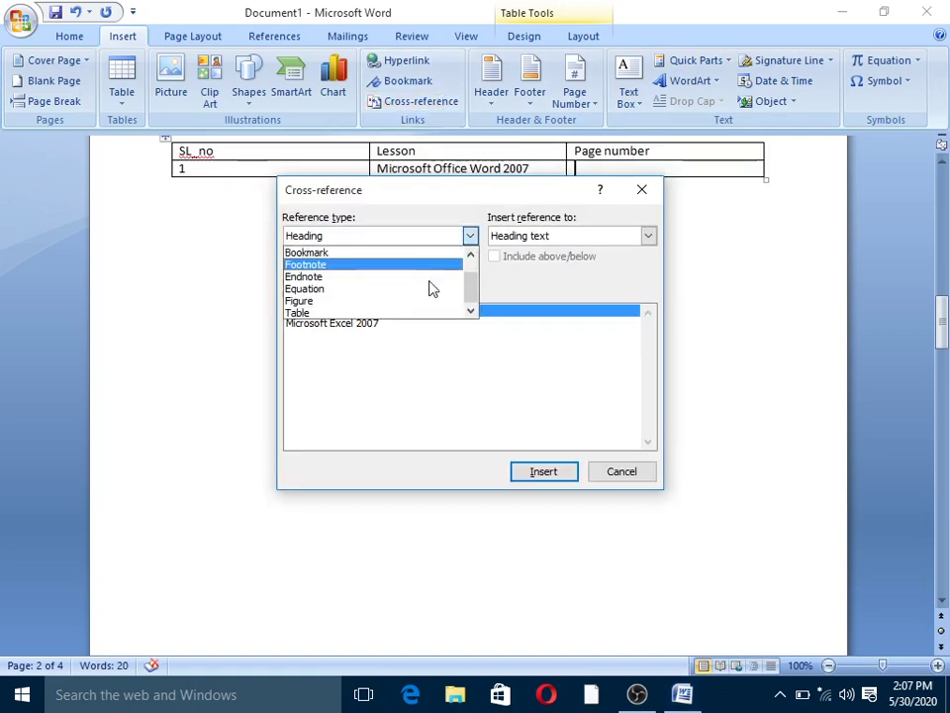
click(472, 239)
click(648, 235)
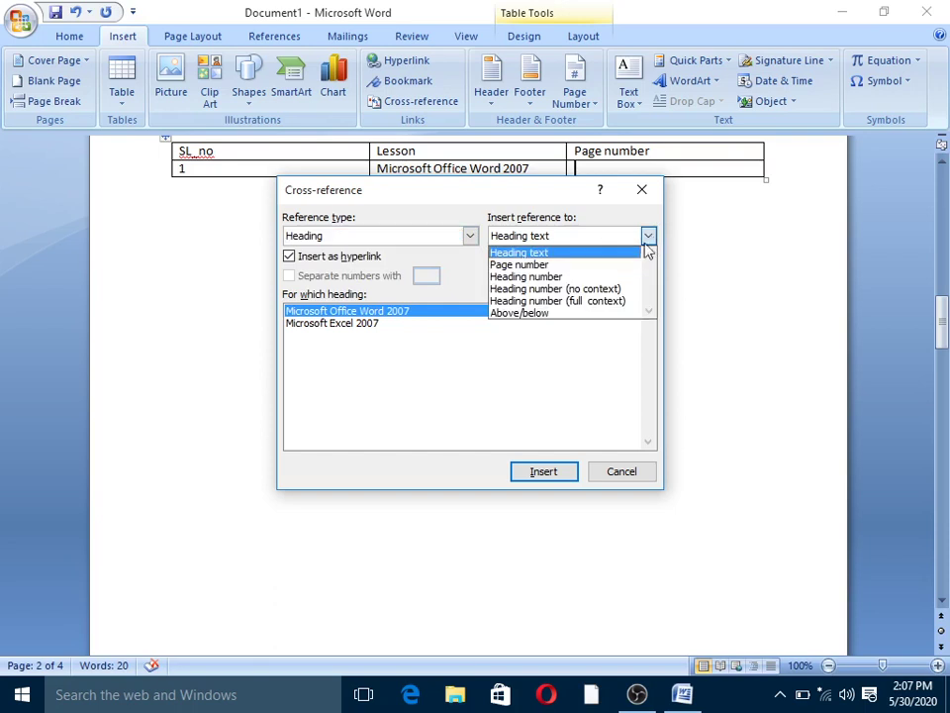
click(611, 277)
click(649, 236)
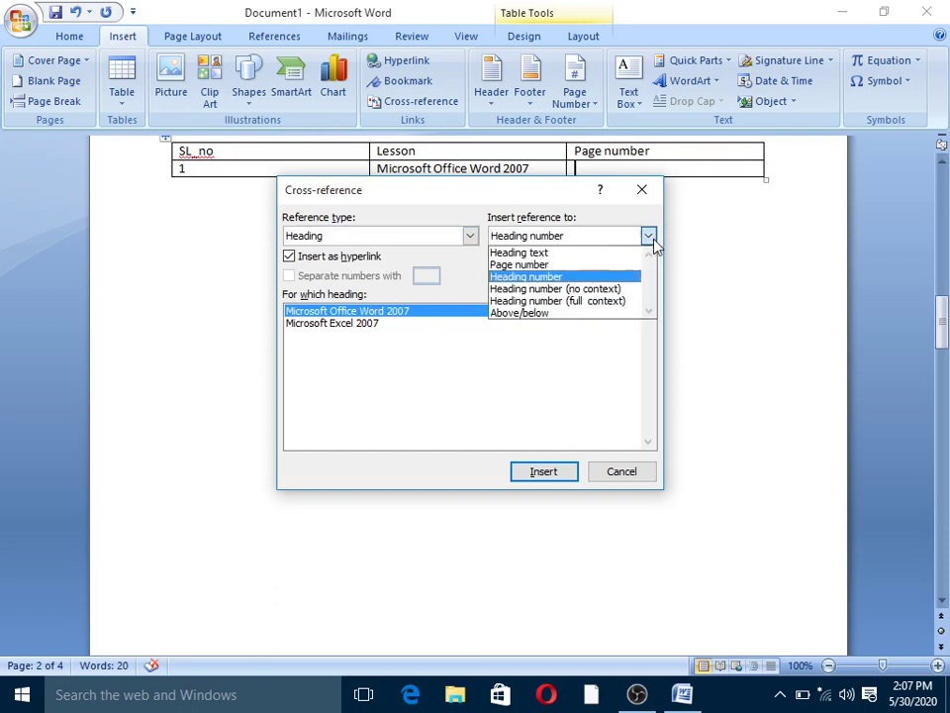
click(591, 265)
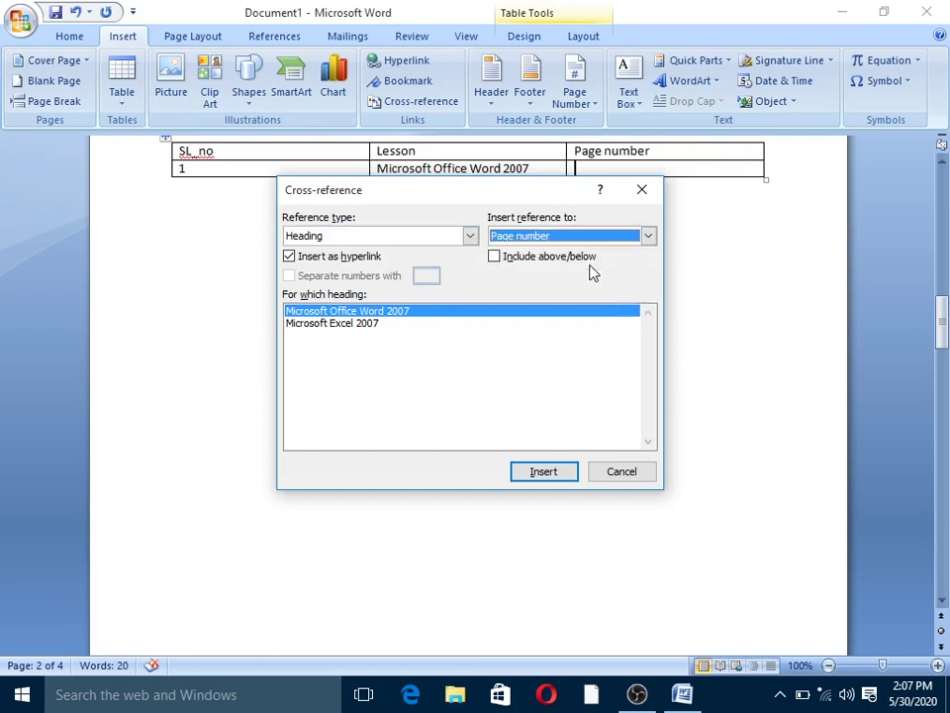
click(568, 474)
click(554, 478)
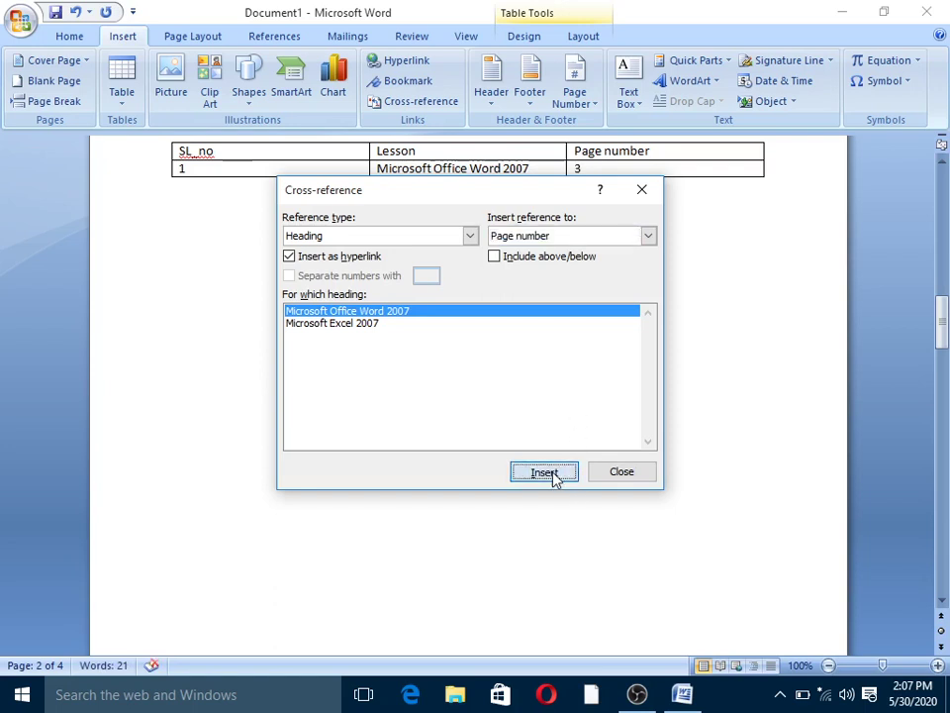
click(621, 474)
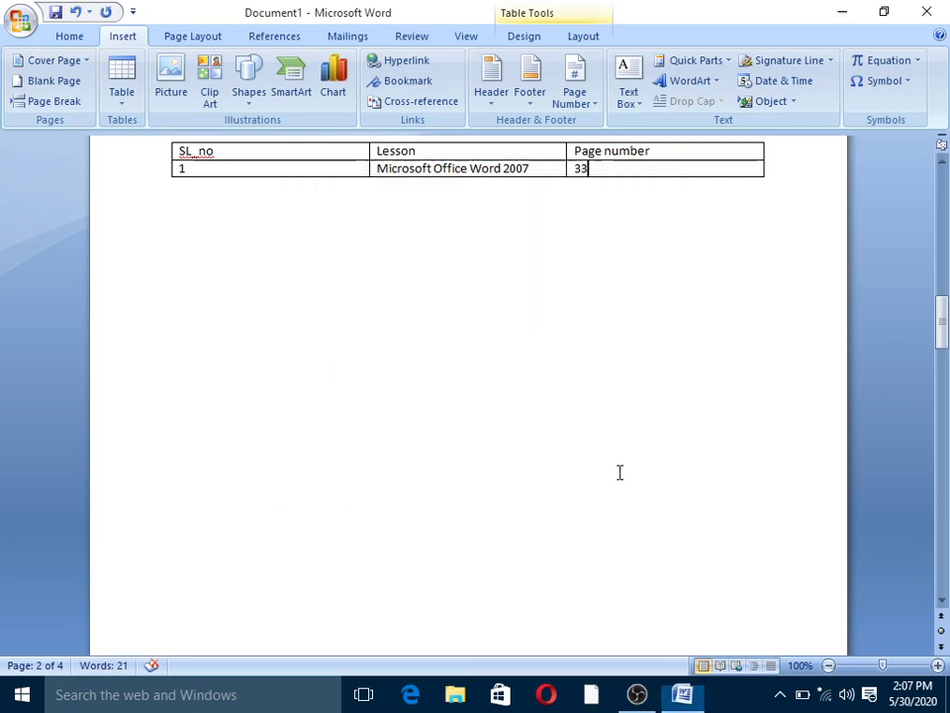
Step: Correct row 1's doubled page number from 33 to 3
key(shift+Home)
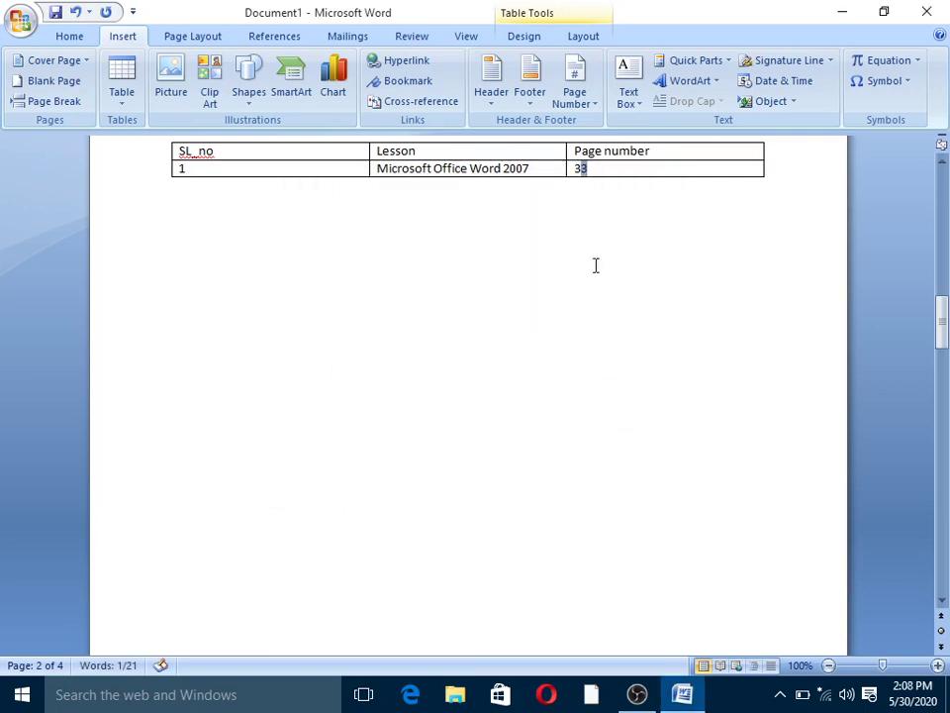
text(3)
click(597, 259)
scroll(599, 252, up, 1)
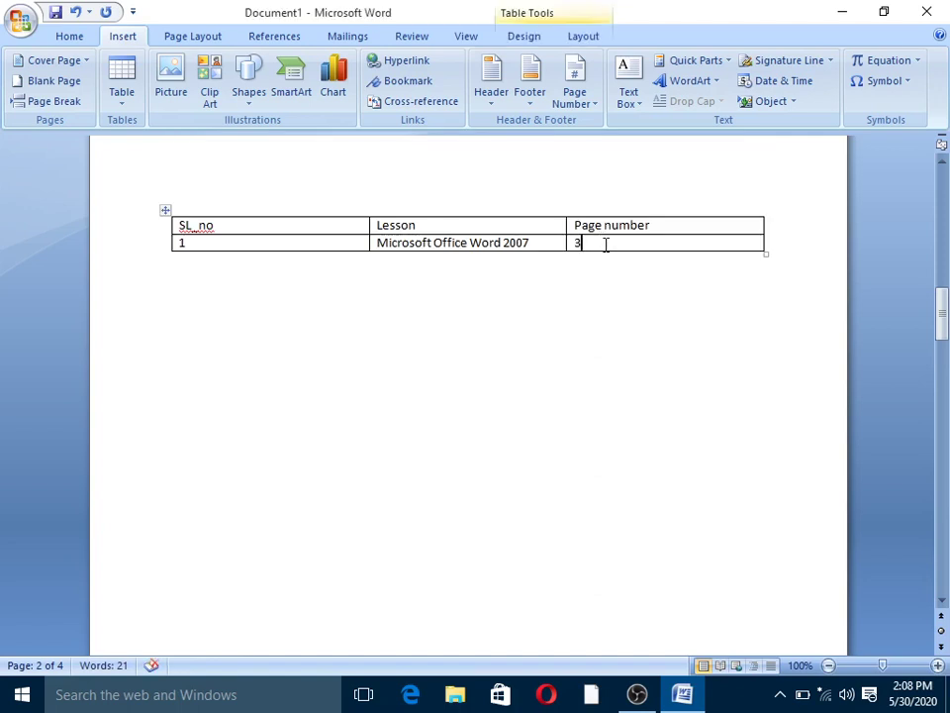
Step: Add a new table row numbered 2 in the SL_no column
key(Tab)
text(2)
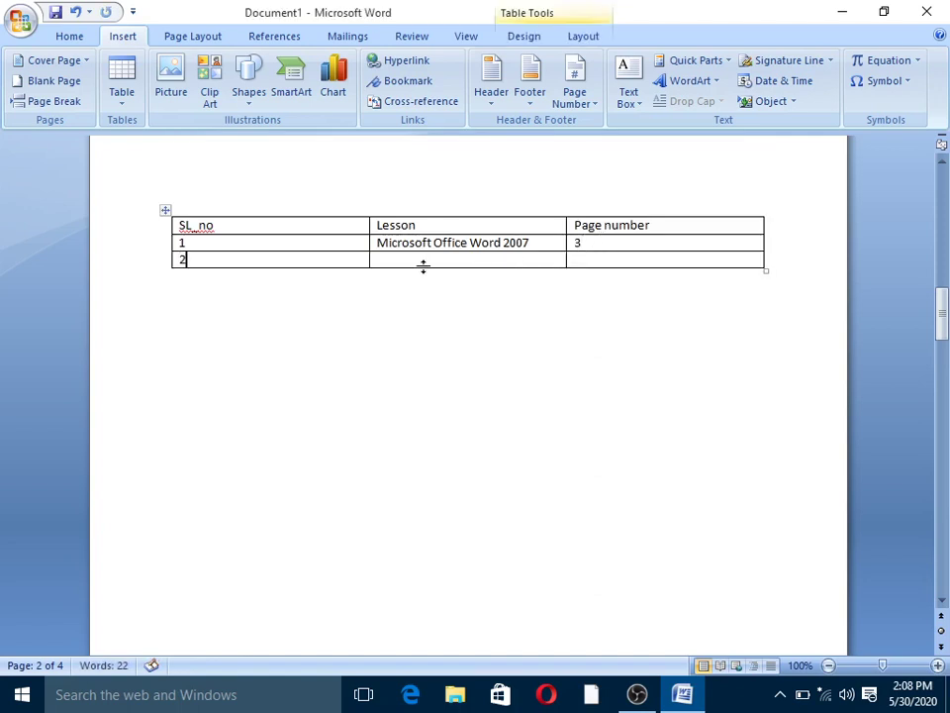
click(435, 258)
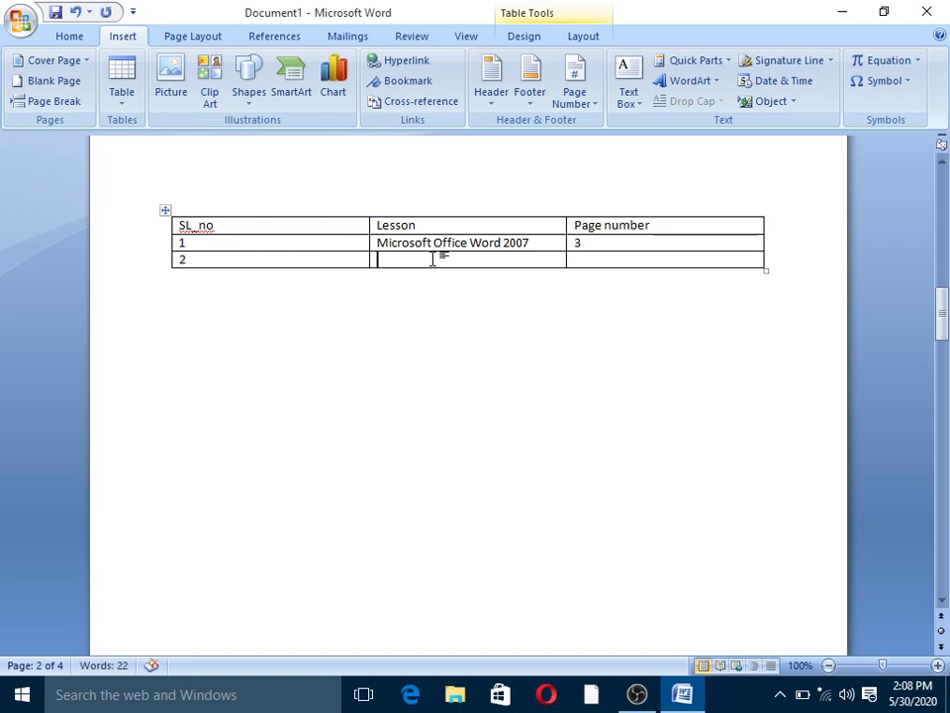
Step: Insert a heading-text cross-reference to 'Microsoft Excel 2007' into row 2's Lesson cell
click(448, 103)
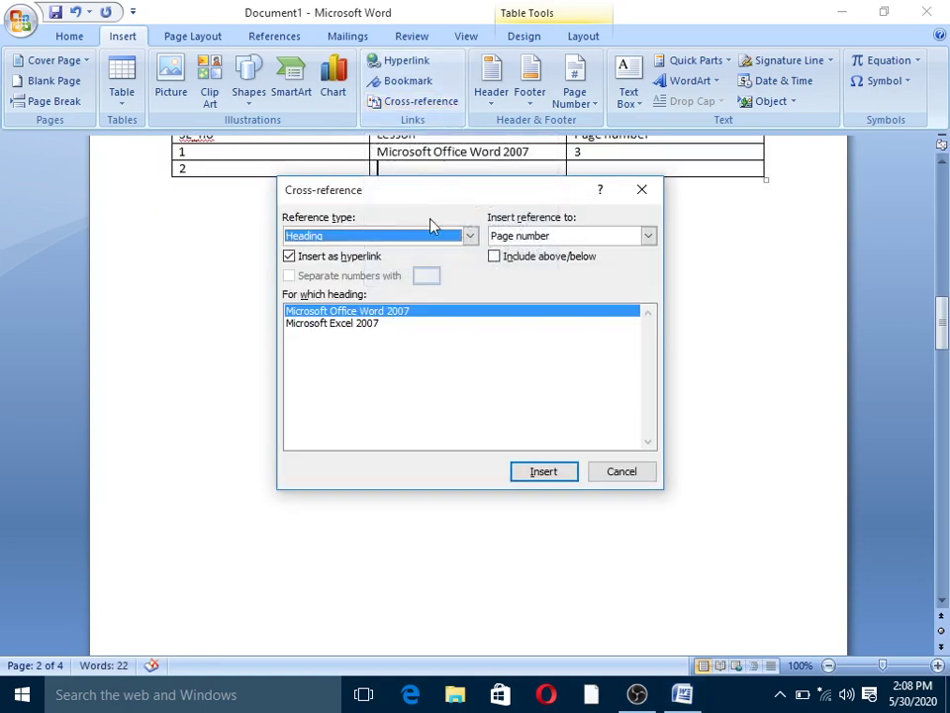
click(374, 325)
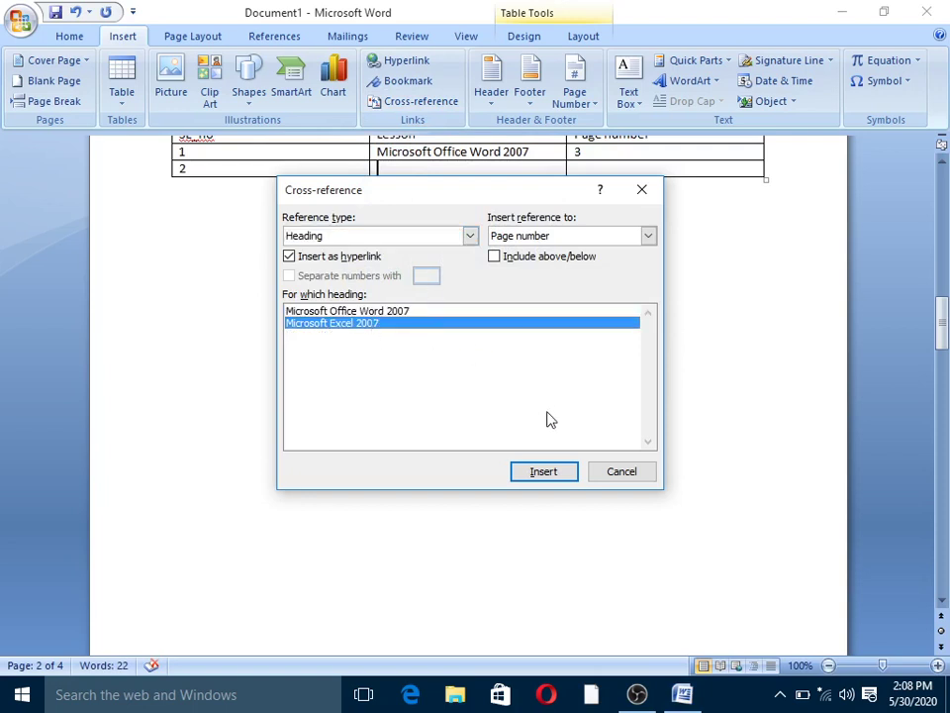
click(649, 236)
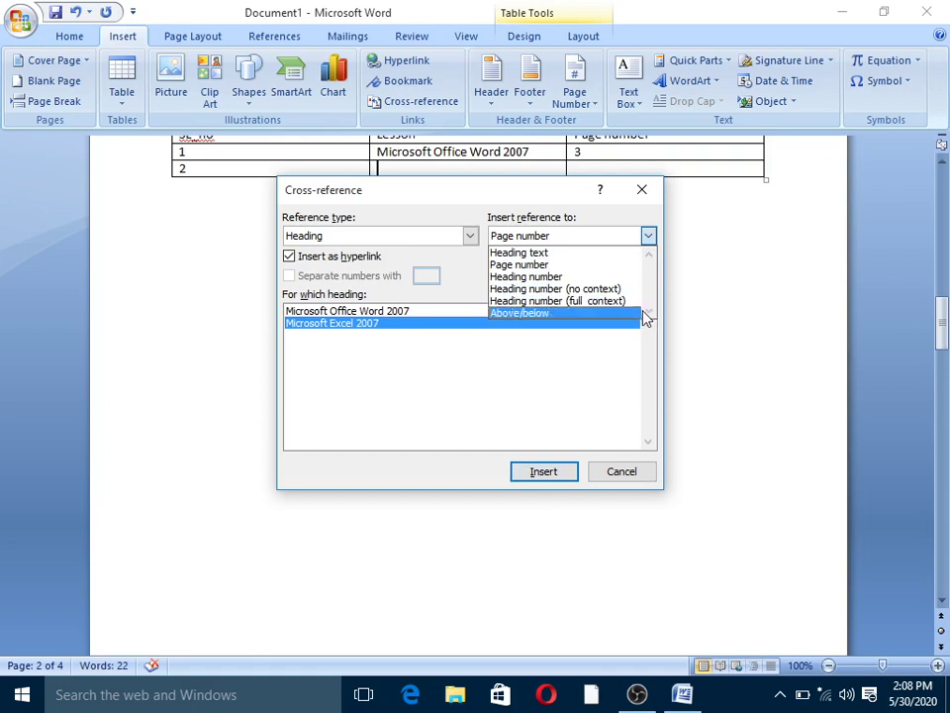
click(599, 256)
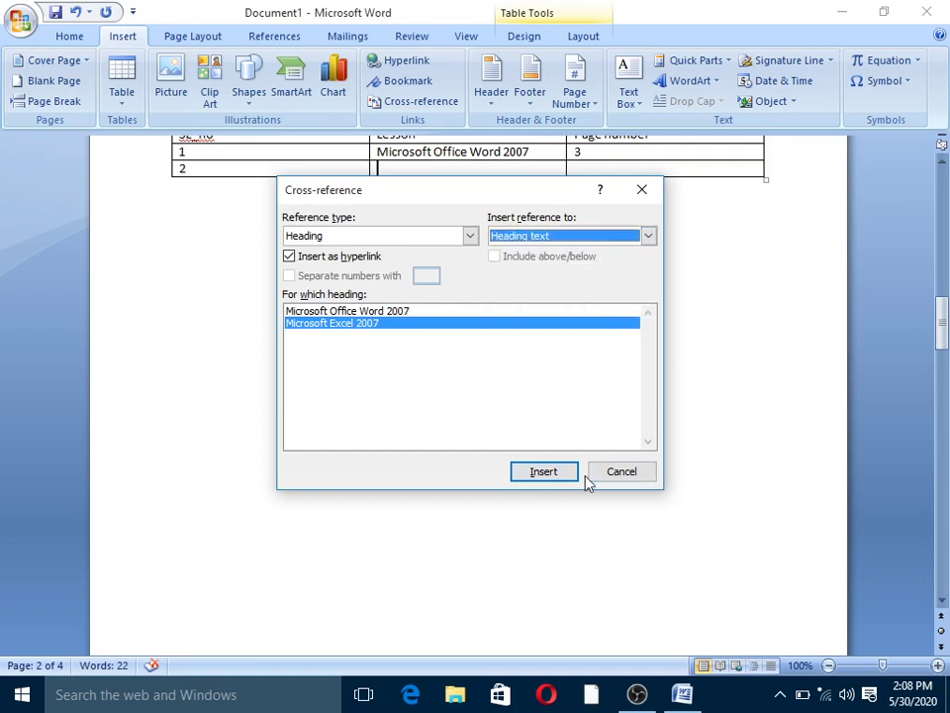
click(556, 474)
click(624, 472)
scroll(633, 469, up, 2)
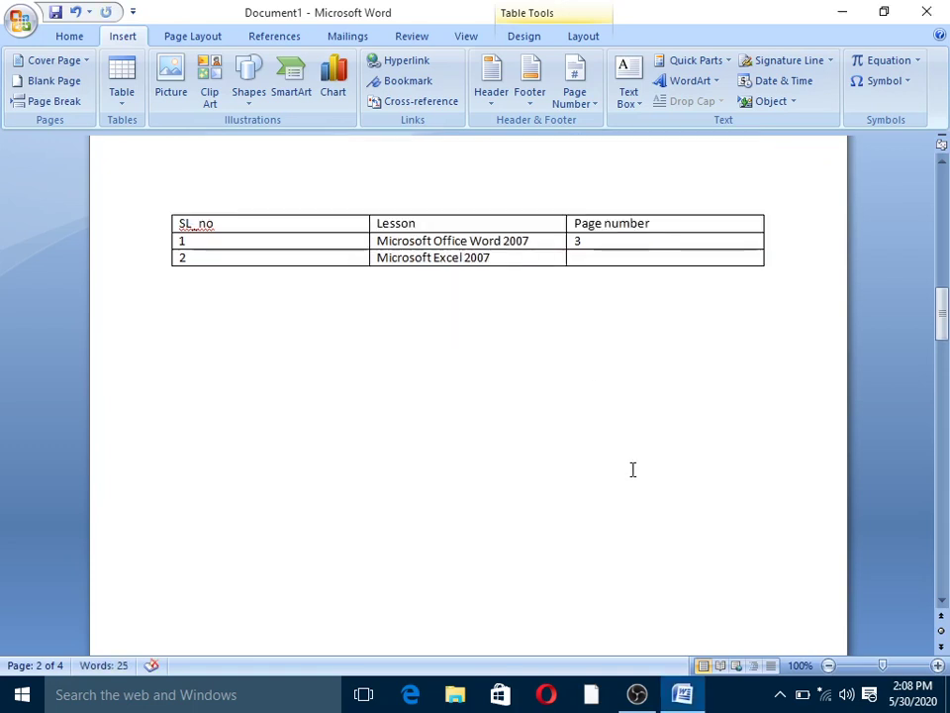
click(617, 260)
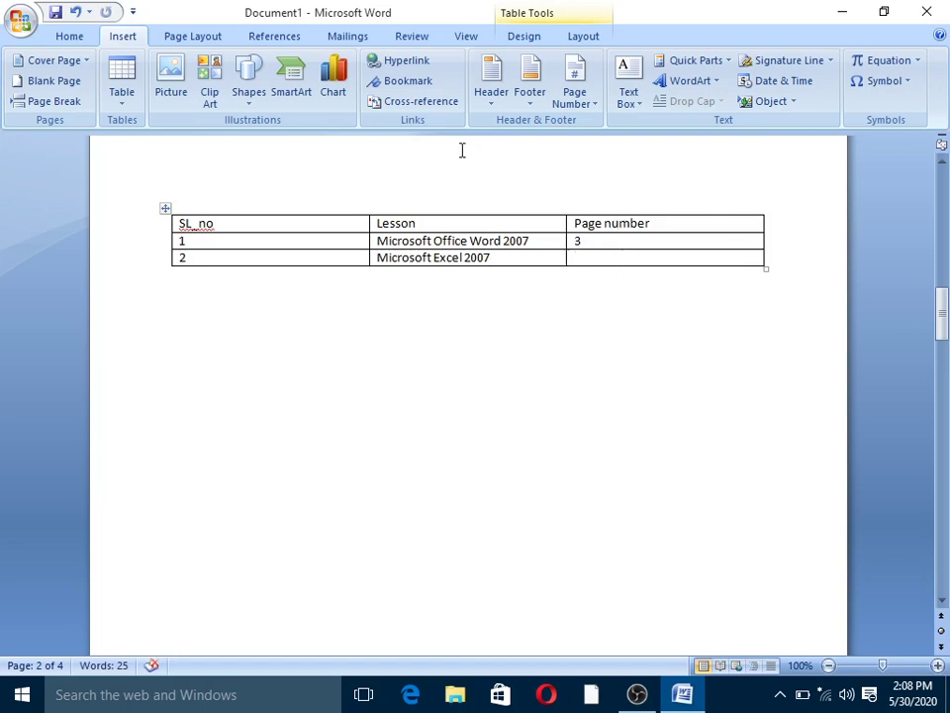
Step: Insert a page-number cross-reference to the Excel 2007 heading, showing 4, in row 2
click(420, 102)
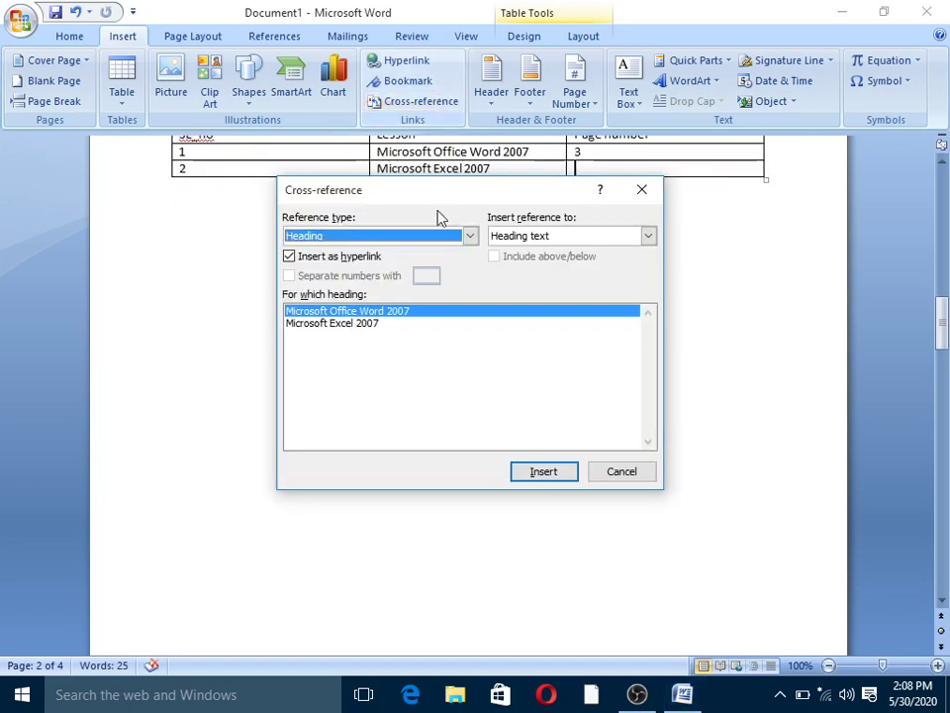
click(649, 236)
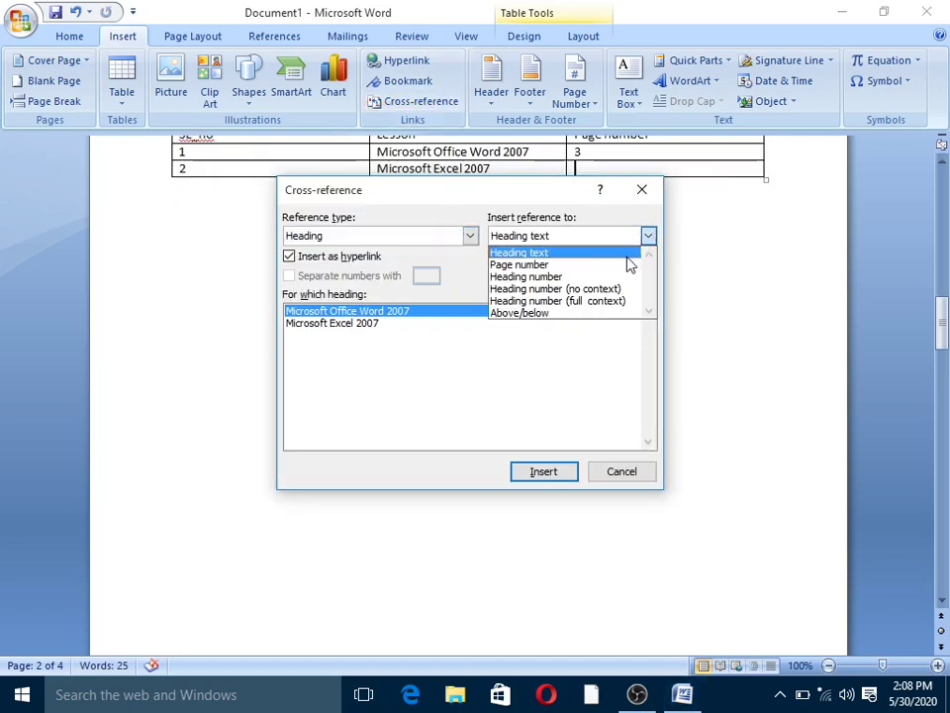
click(626, 264)
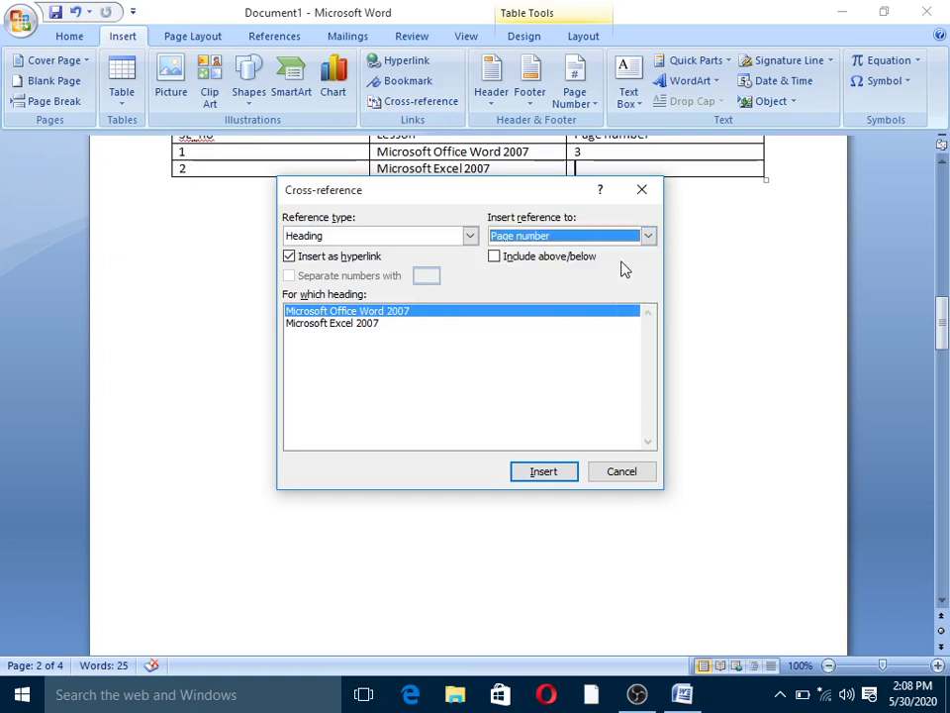
click(365, 328)
click(543, 473)
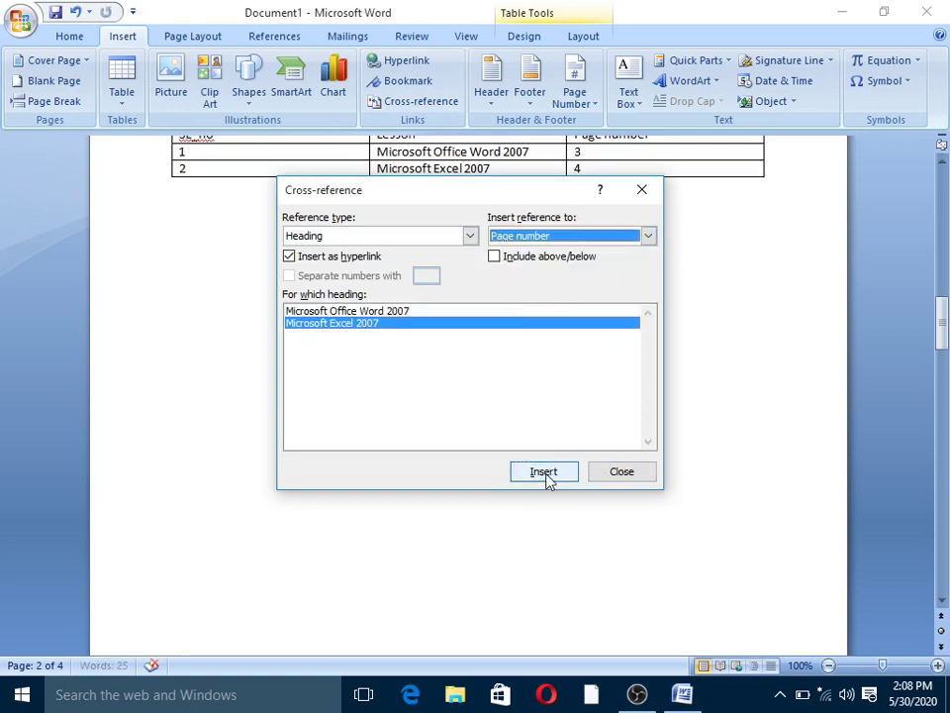
click(623, 473)
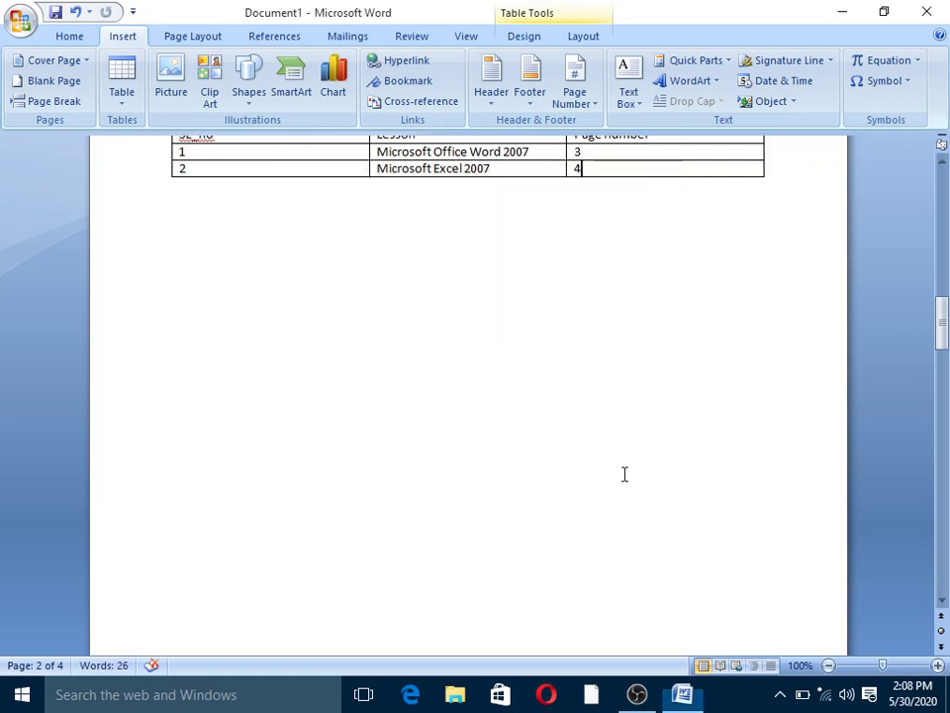
scroll(624, 474, up, 3)
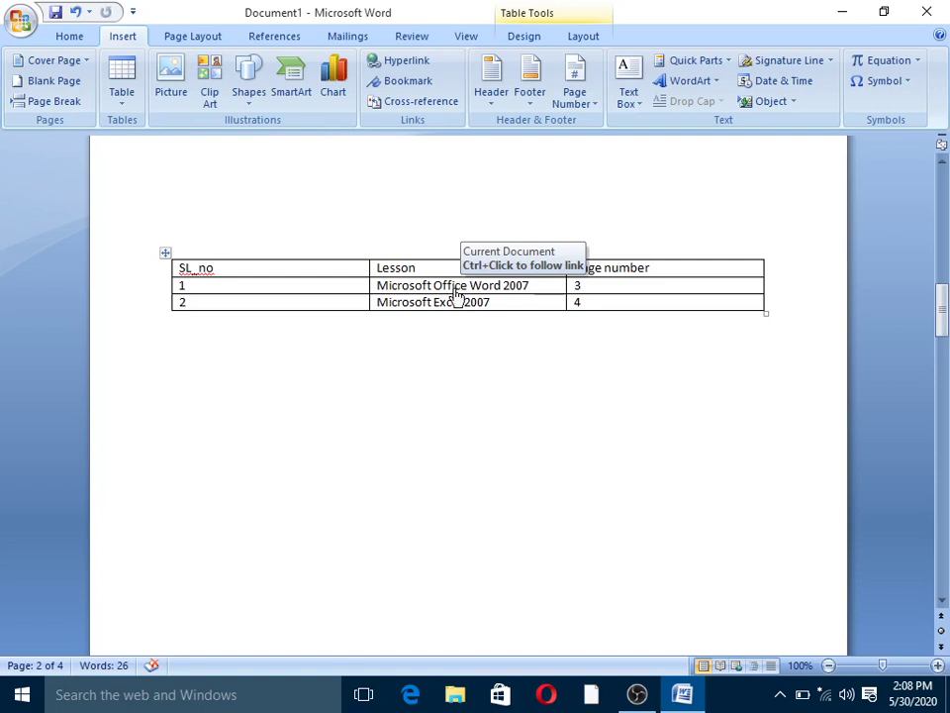
Step: Follow the Microsoft Office Word 2007 link to its heading on page 3
ctrl+click(456, 289)
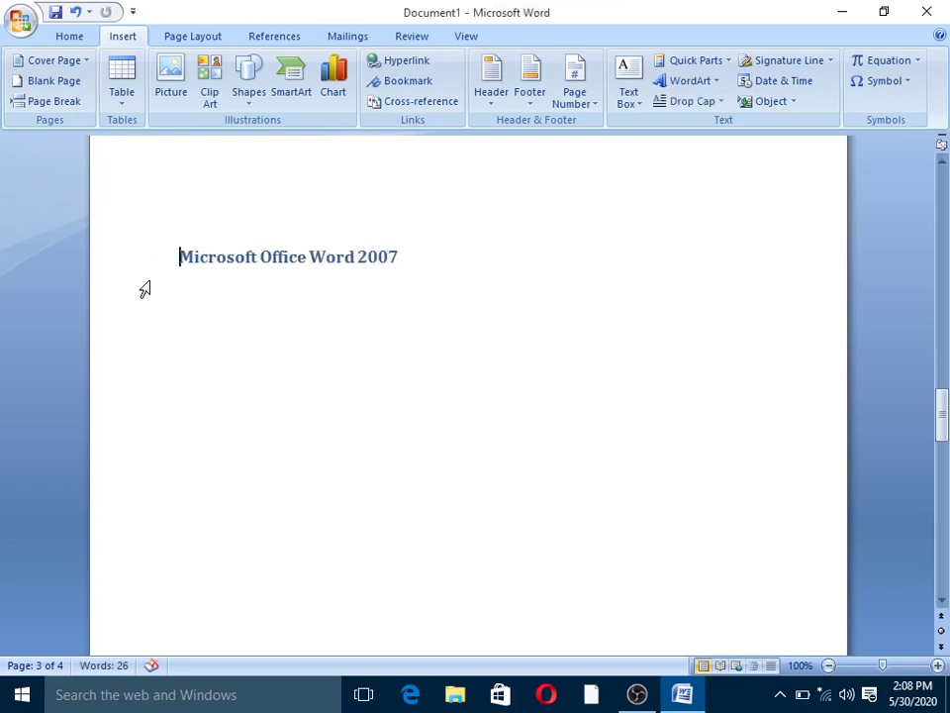
scroll(432, 306, up, 2)
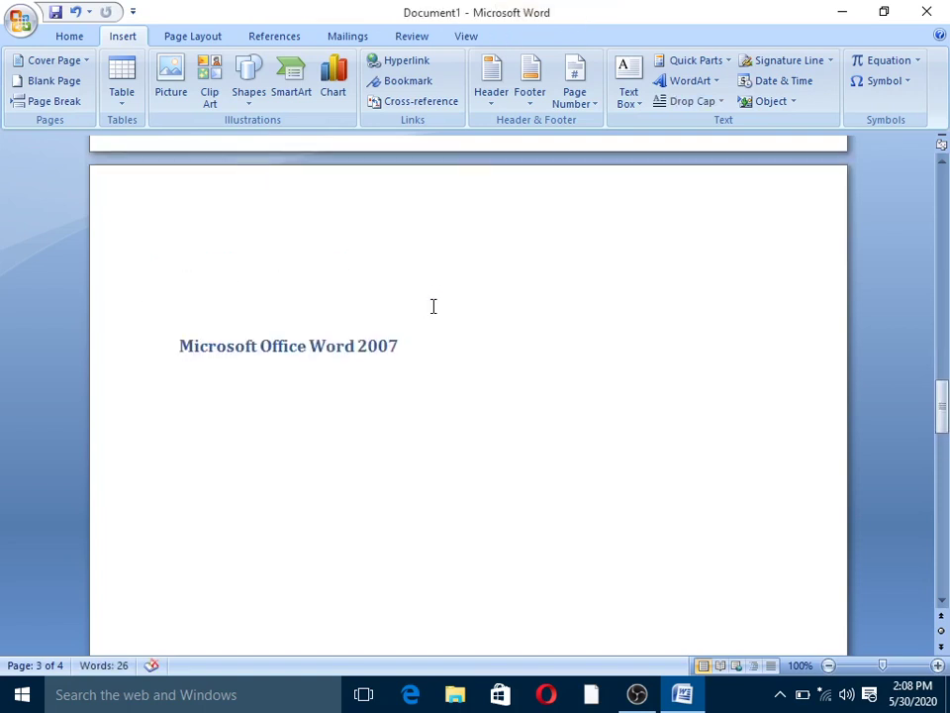
scroll(430, 306, up, 5)
scroll(433, 306, up, 4)
scroll(433, 306, up, 6)
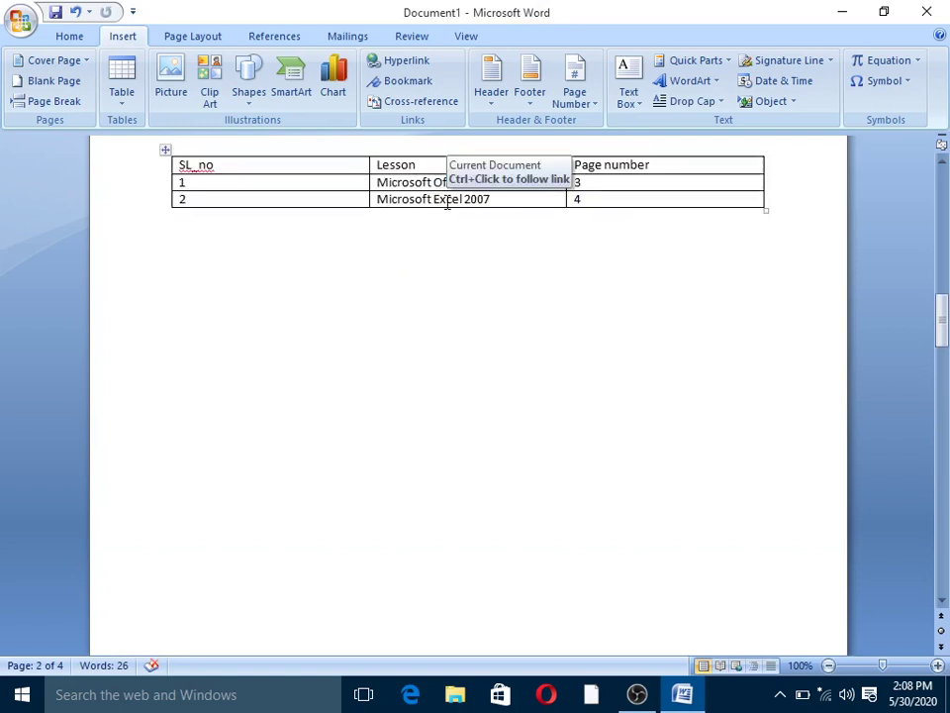
Step: Follow the Microsoft Excel 2007 link to its heading on page 4
ctrl+click(447, 207)
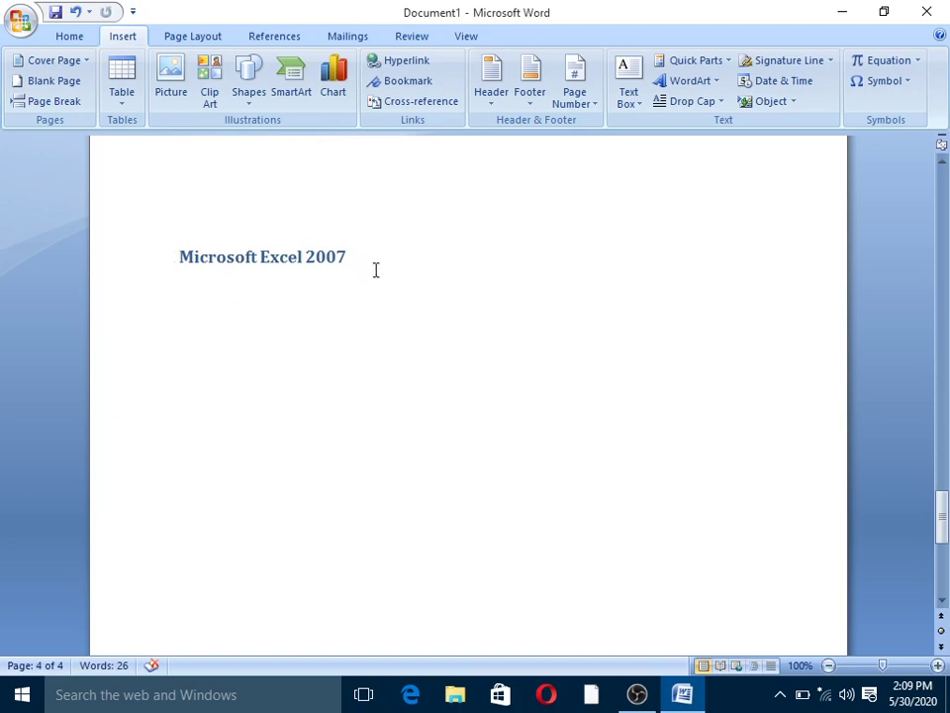
scroll(375, 269, down, 2)
scroll(375, 269, up, 4)
scroll(375, 270, down, 3)
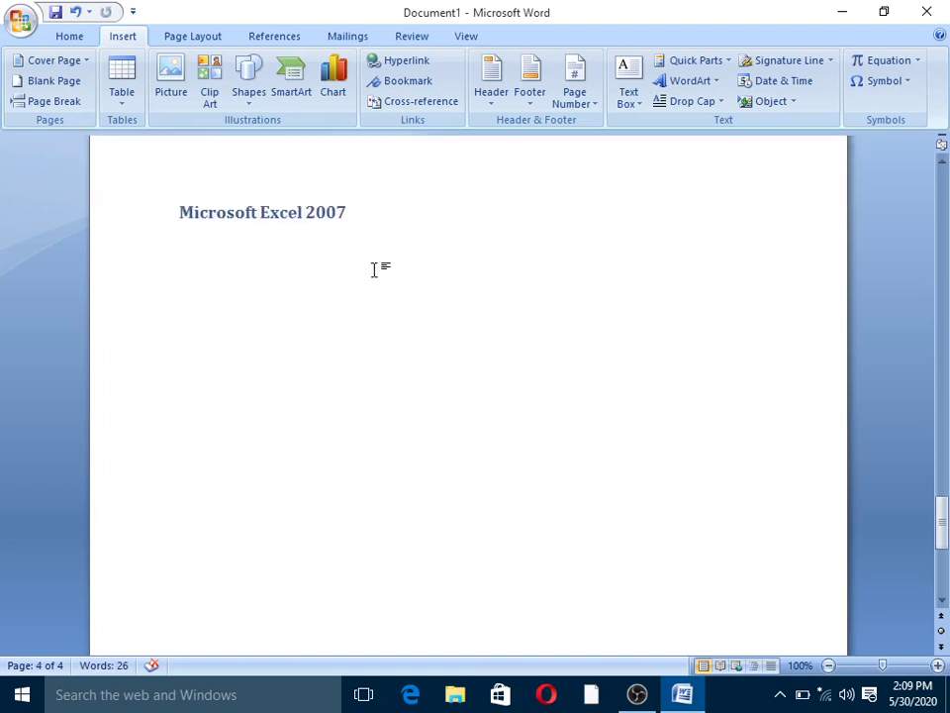
scroll(396, 273, up, 5)
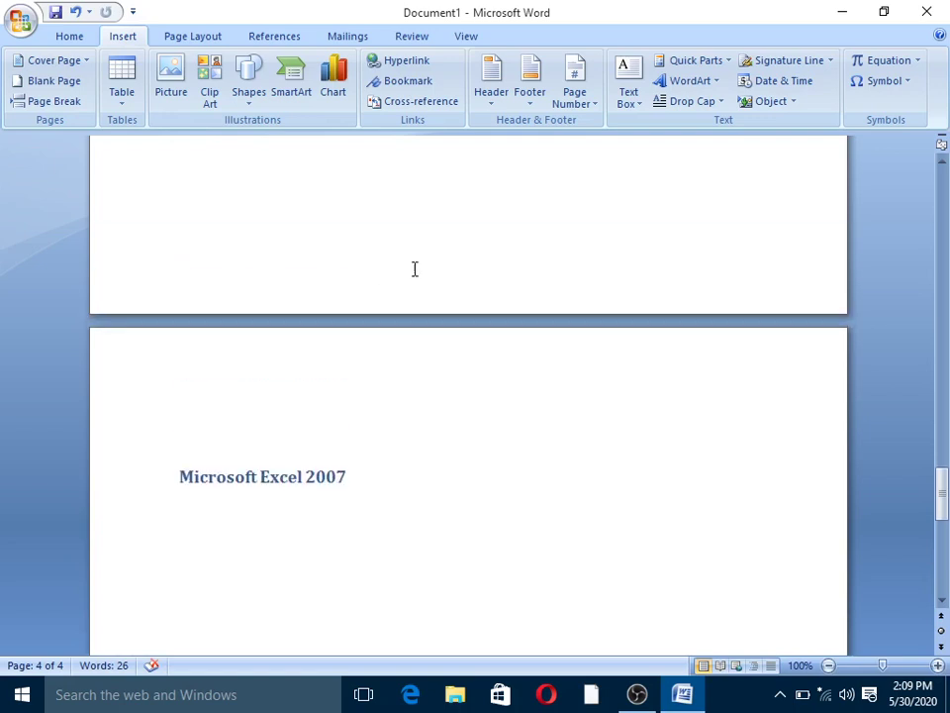
scroll(413, 269, up, 5)
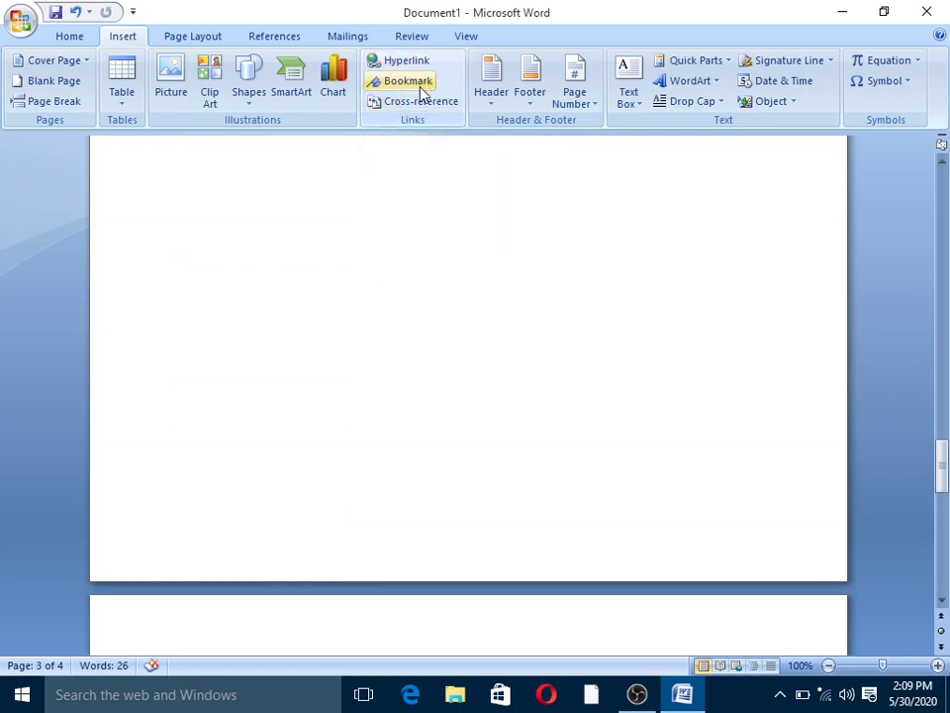
scroll(436, 246, down, 2)
scroll(436, 277, down, 5)
scroll(434, 329, down, 4)
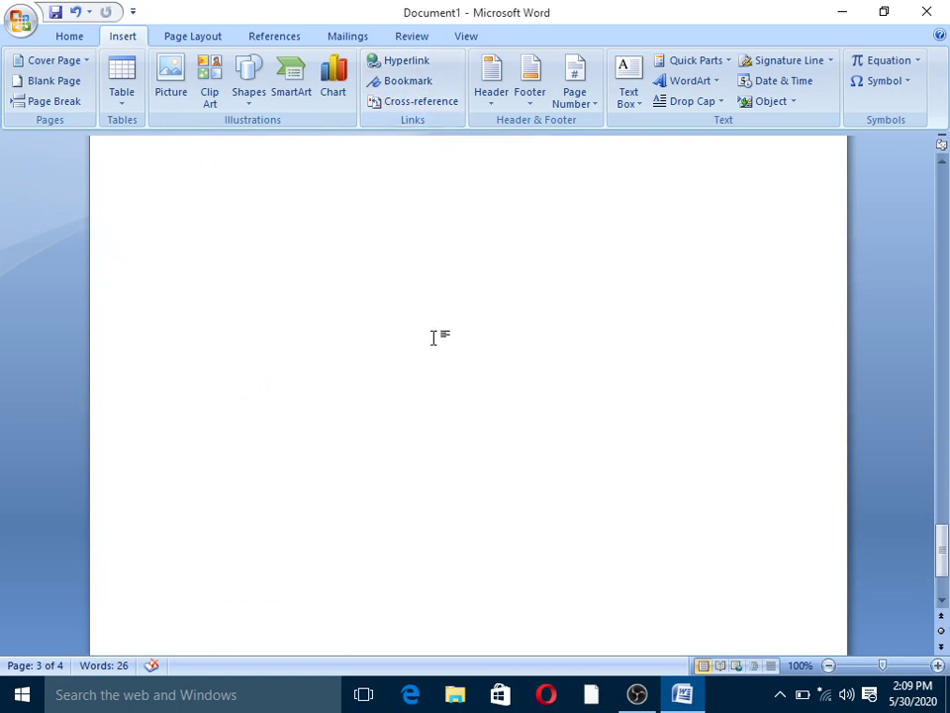
scroll(435, 339, up, 6)
scroll(435, 342, up, 4)
scroll(433, 340, up, 4)
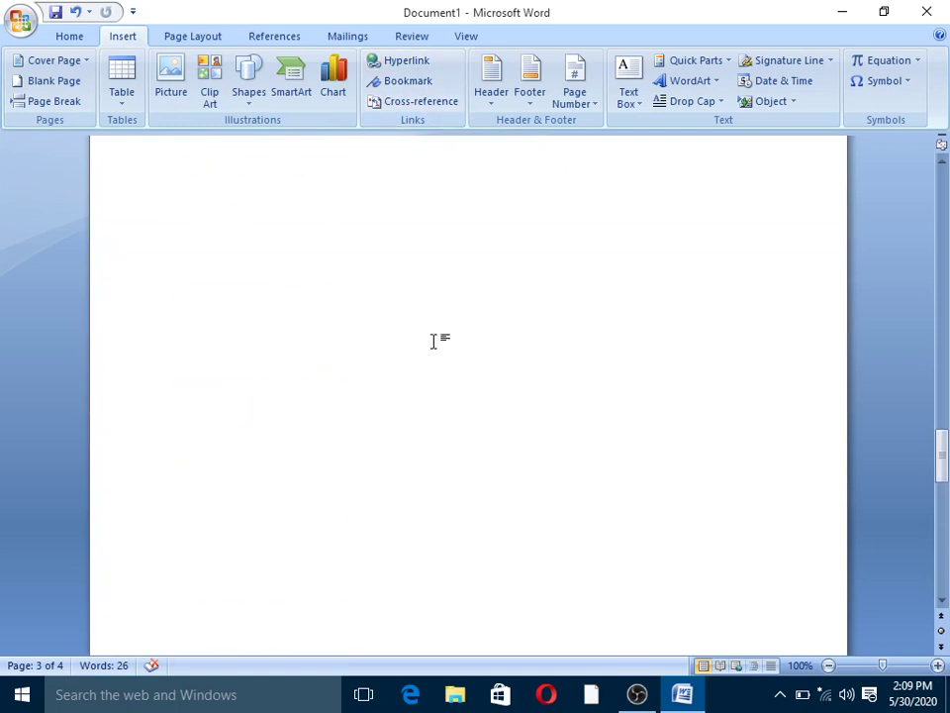